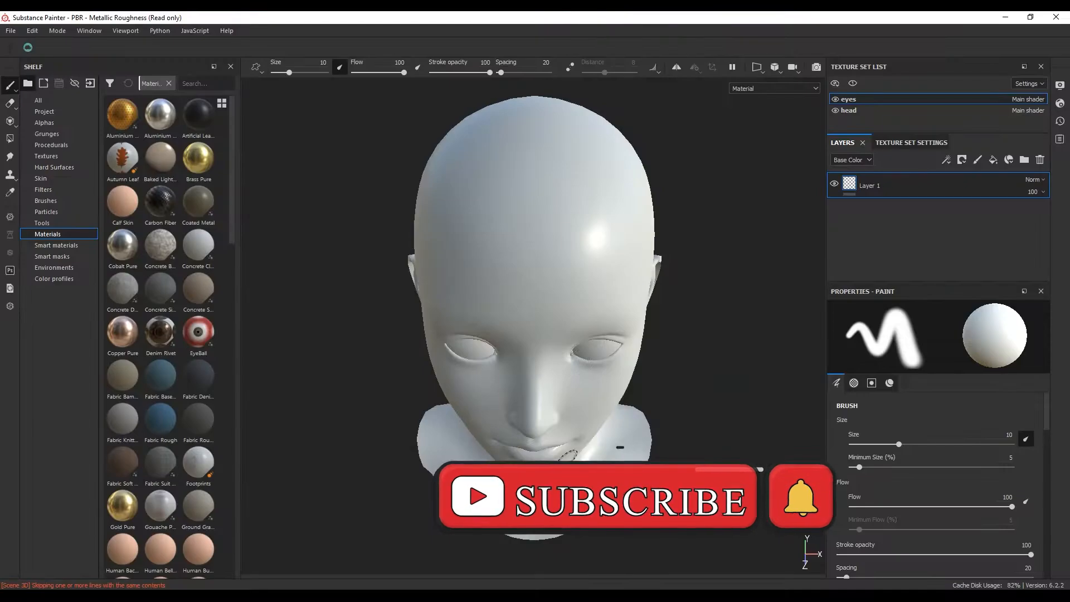
Inspect the head and eyes texture sets separately by hiding each one and showing it again
{"action": "key", "text": "f"}
{"action": "middle_click_drag", "start_coordinate": [625, 341], "coordinate": [566, 285], "text": "alt"}
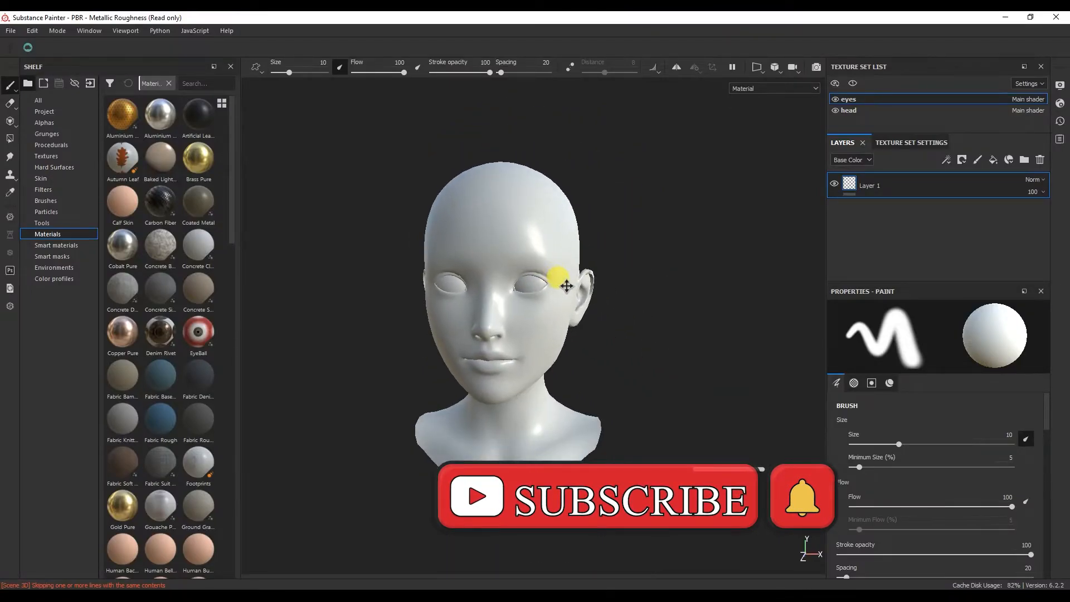
{"action": "left_click_drag", "start_coordinate": [567, 285], "coordinate": [562, 292], "text": "alt"}
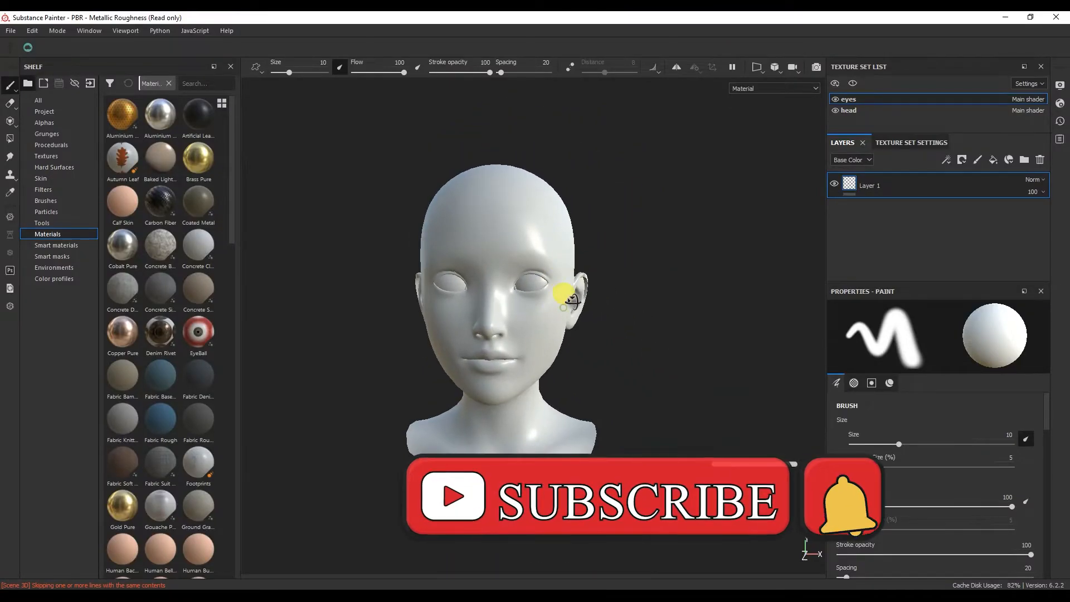
{"action": "left_click", "coordinate": [871, 107]}
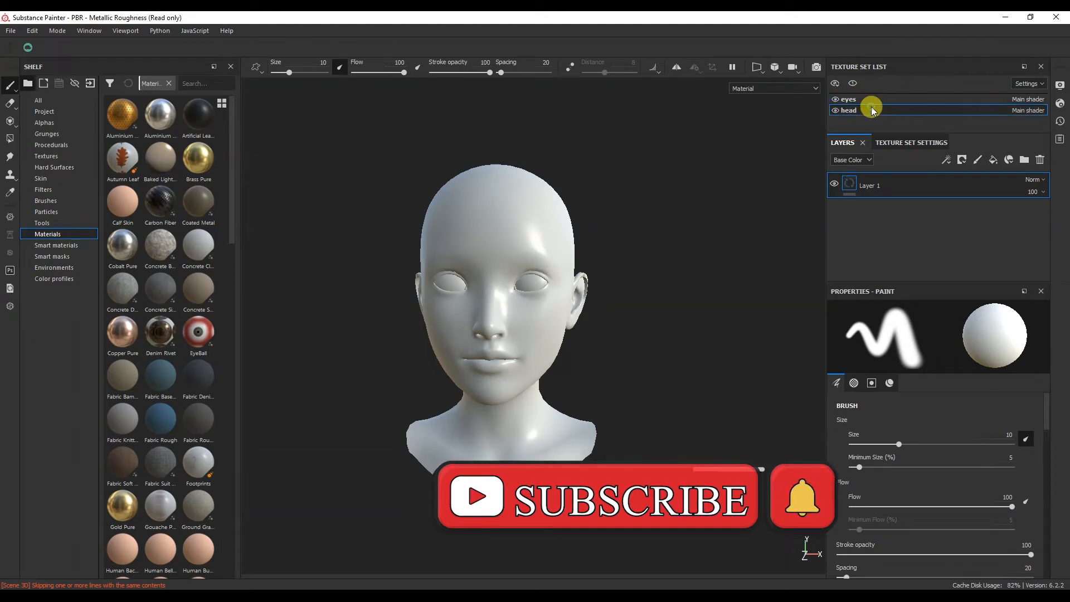
{"action": "left_click", "coordinate": [834, 110]}
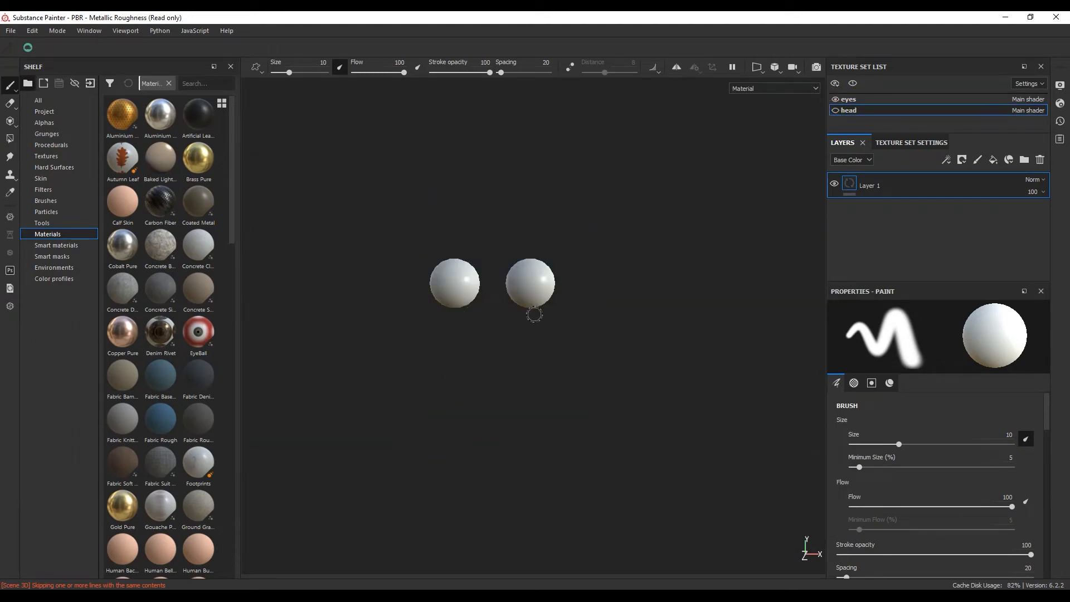
{"action": "left_click", "coordinate": [834, 110]}
{"action": "left_click", "coordinate": [835, 99]}
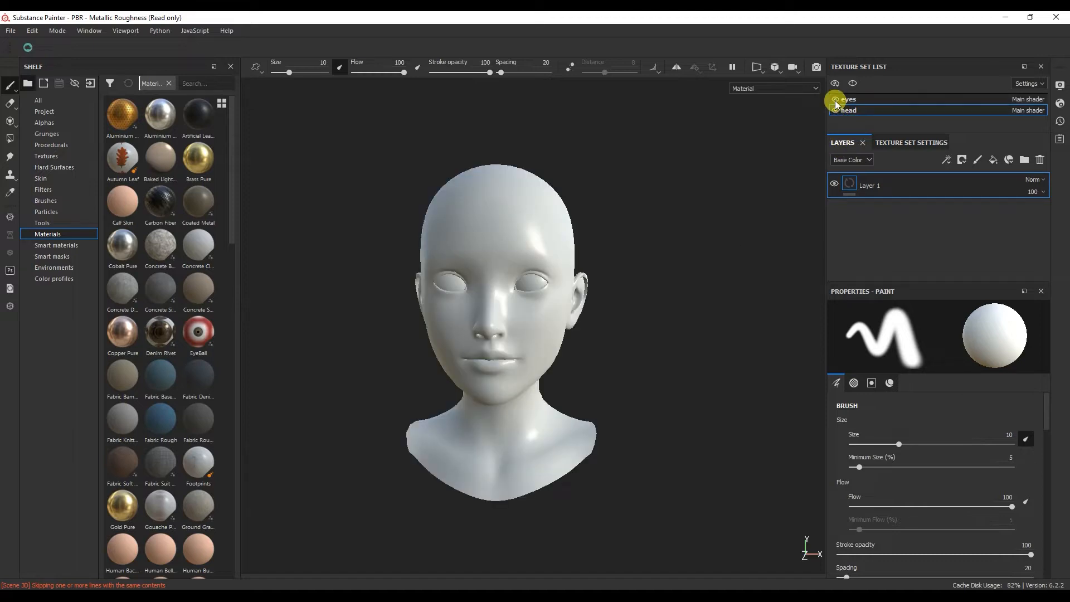
{"action": "left_click", "coordinate": [834, 99]}
Switch to Cinema 4D, display the head with wireframe lines over its shading, and enable Mesh Checking in the Modeling settings
{"action": "left_click", "coordinate": [144, 153]}
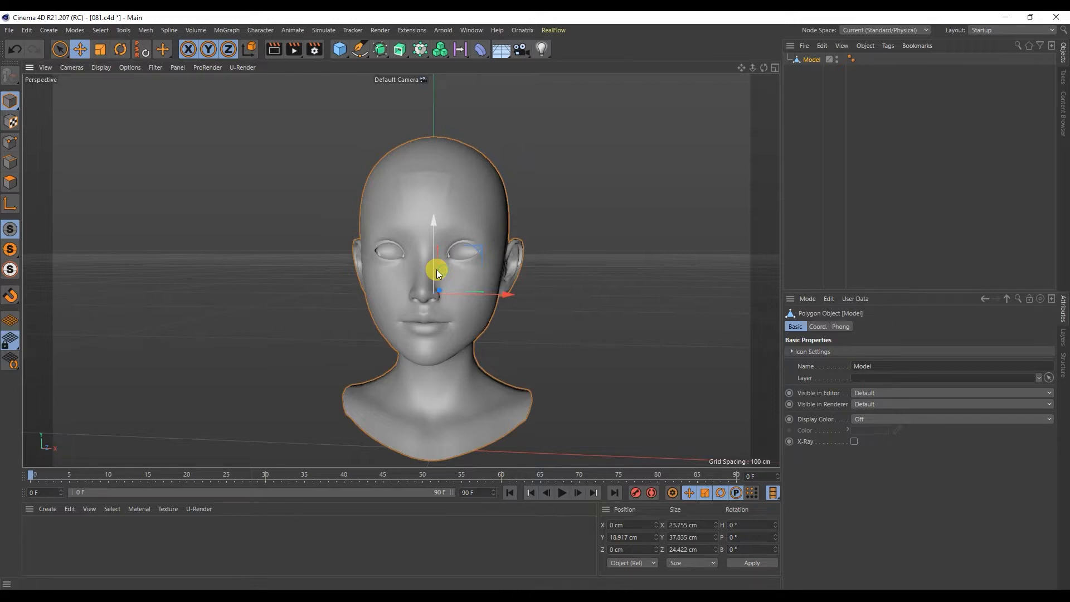
{"action": "left_click", "coordinate": [806, 299]}
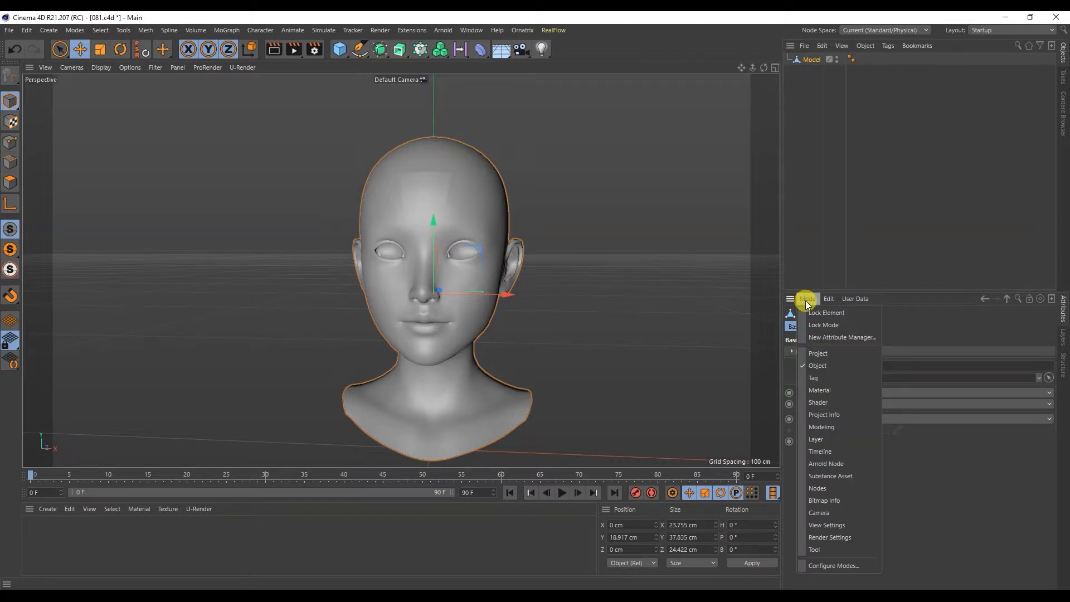
{"action": "left_click", "coordinate": [831, 426]}
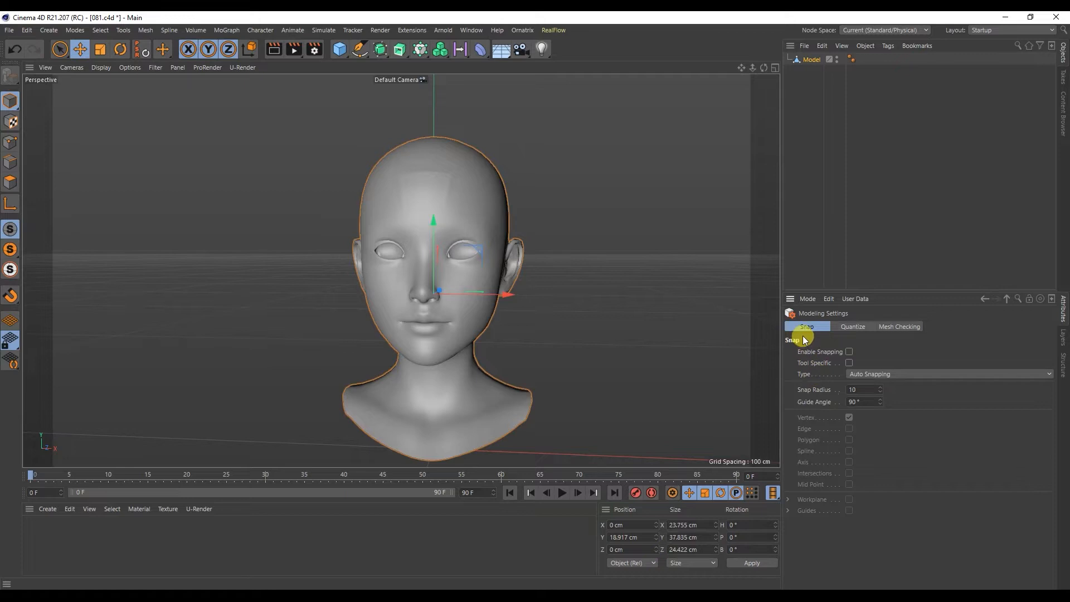
{"action": "left_click", "coordinate": [96, 67]}
{"action": "left_click", "coordinate": [108, 98]}
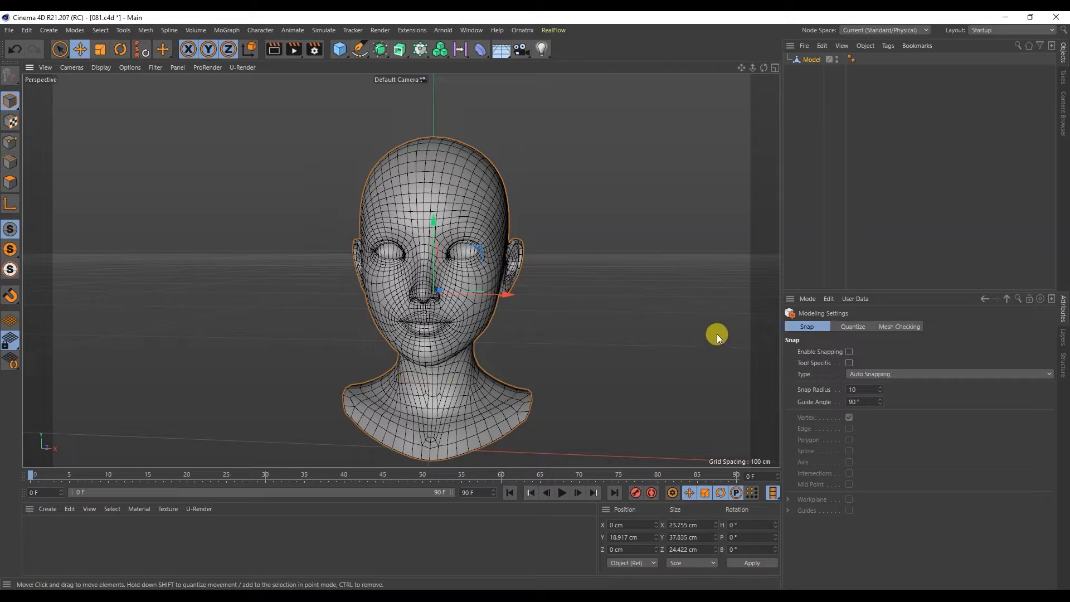
{"action": "left_click", "coordinate": [887, 330]}
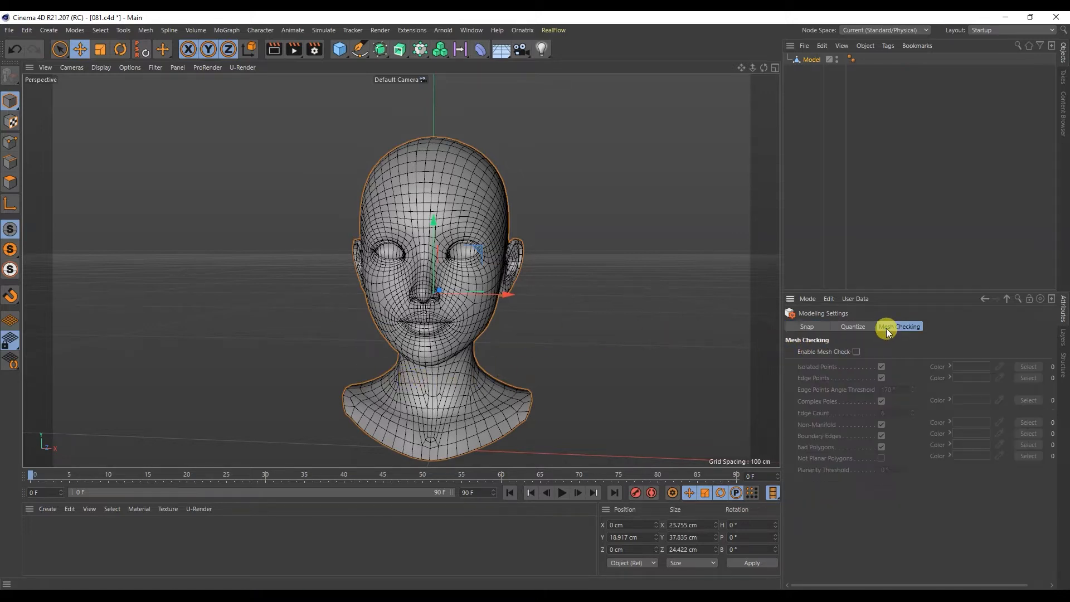
{"action": "left_click", "coordinate": [856, 352]}
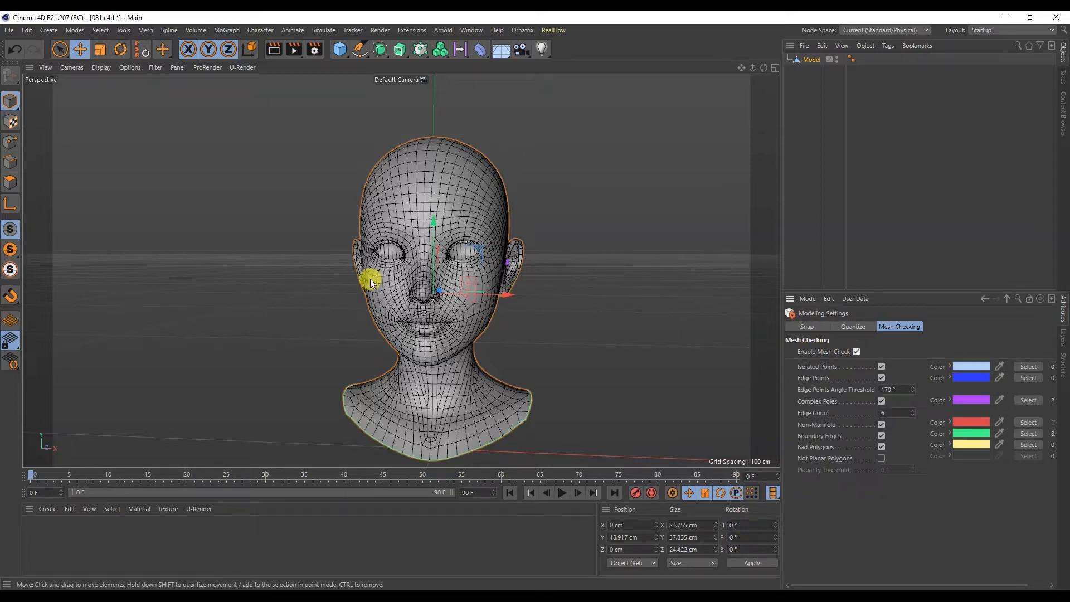
Select the non-manifold polygons marked red on the cheek below the eye and delete them
{"action": "scroll", "coordinate": [480, 293], "scroll_direction": "up", "scroll_amount": 3}
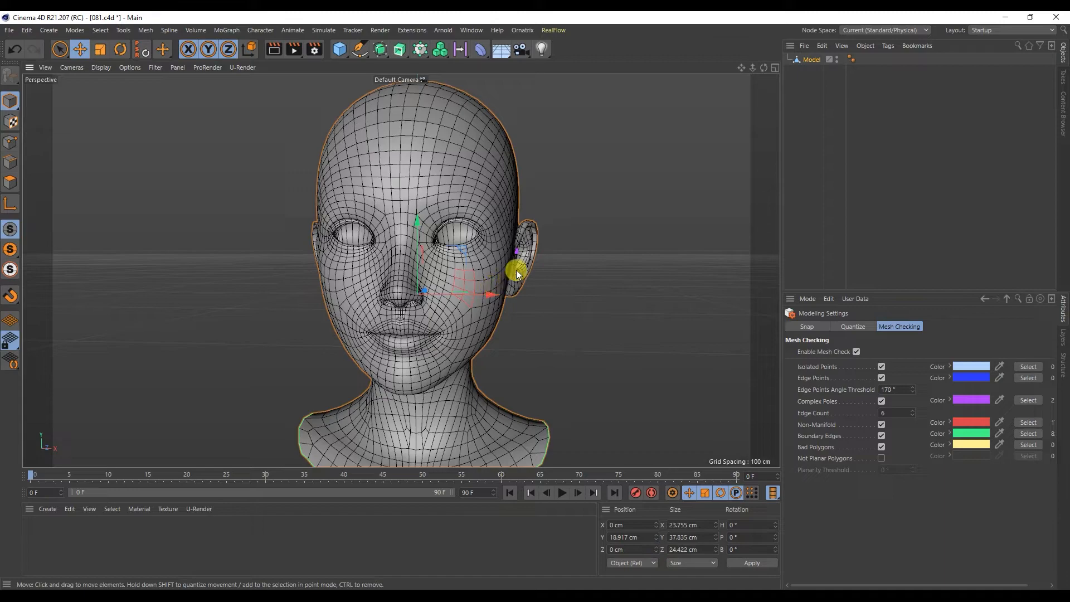
{"action": "left_click_drag", "start_coordinate": [479, 288], "coordinate": [439, 267], "text": "alt"}
{"action": "left_click_drag", "start_coordinate": [442, 318], "coordinate": [463, 286], "text": "alt"}
{"action": "right_click_drag", "start_coordinate": [462, 286], "coordinate": [457, 226], "text": "alt"}
{"action": "left_click", "coordinate": [10, 182]}
{"action": "left_click", "coordinate": [9, 182]}
{"action": "key", "text": "space"}
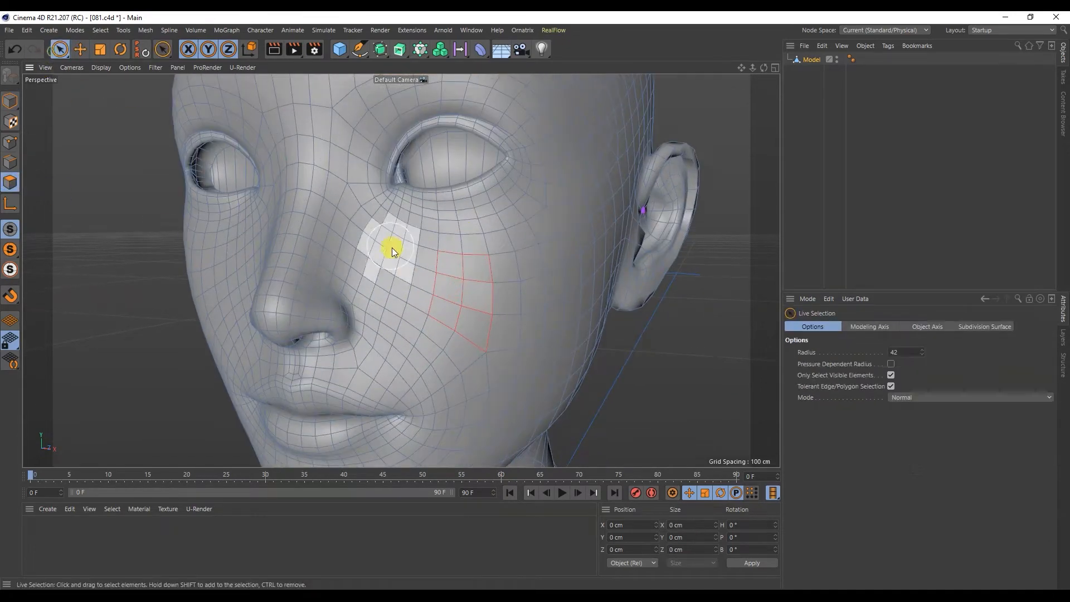
{"action": "left_click", "coordinate": [466, 292]}
{"action": "left_click_drag", "start_coordinate": [465, 292], "coordinate": [501, 278], "text": "alt"}
{"action": "left_click_drag", "start_coordinate": [437, 206], "coordinate": [458, 217], "text": "alt"}
{"action": "key", "text": "e"}
{"action": "key", "text": "Delete"}
{"action": "left_click", "coordinate": [446, 243]}
{"action": "left_click", "coordinate": [543, 276]}
Reselect the head model and reopen its Mesh Checking options for the ear area
{"action": "right_click_drag", "start_coordinate": [543, 276], "coordinate": [409, 214], "text": "alt"}
{"action": "middle_click_drag", "start_coordinate": [409, 214], "coordinate": [432, 328], "text": "alt"}
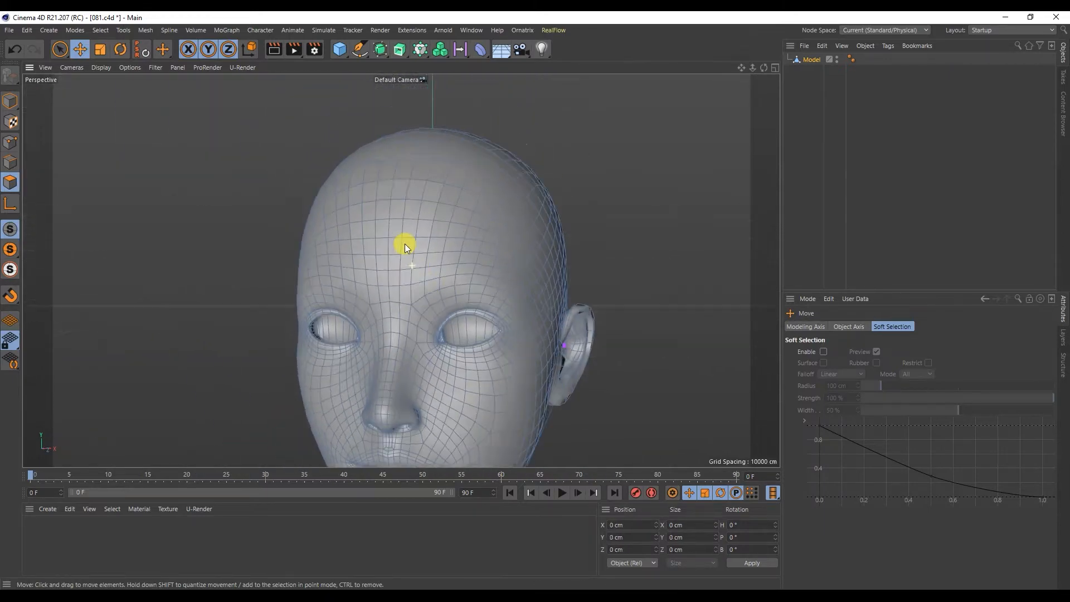
{"action": "left_click_drag", "start_coordinate": [412, 254], "coordinate": [492, 298], "text": "alt"}
{"action": "right_click_drag", "start_coordinate": [492, 299], "coordinate": [590, 312], "text": "alt"}
{"action": "left_click_drag", "start_coordinate": [473, 311], "coordinate": [535, 296], "text": "alt"}
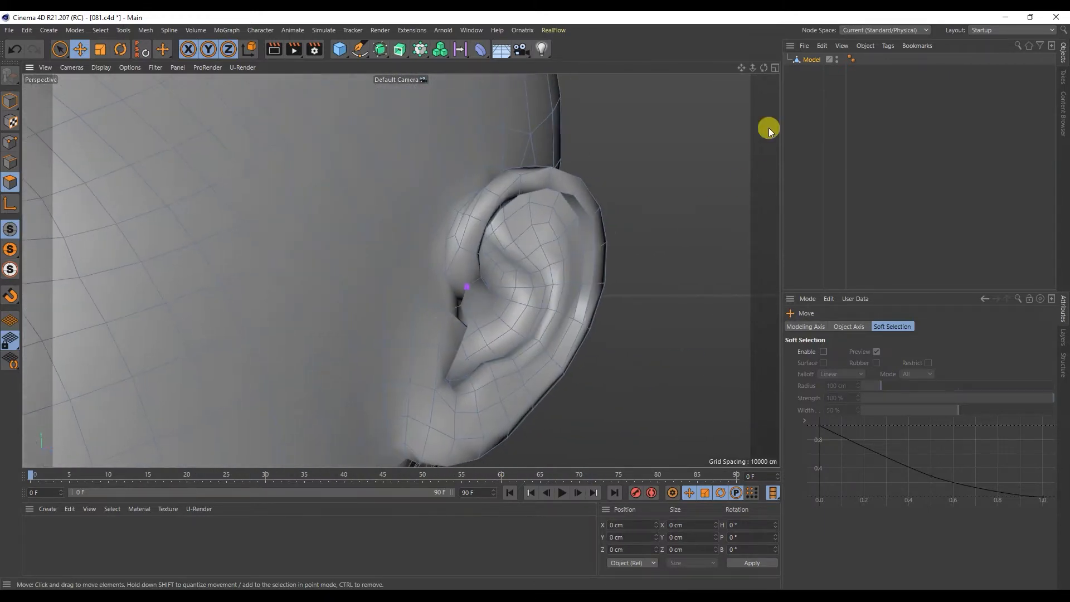
{"action": "left_click", "coordinate": [810, 59]}
{"action": "left_click", "coordinate": [807, 298]}
{"action": "left_click", "coordinate": [832, 426]}
Examine the complex pole inside the ear and the open boundary edges around the base of the neck
{"action": "left_click_drag", "start_coordinate": [543, 341], "coordinate": [473, 328], "text": "alt"}
{"action": "left_click", "coordinate": [10, 162]}
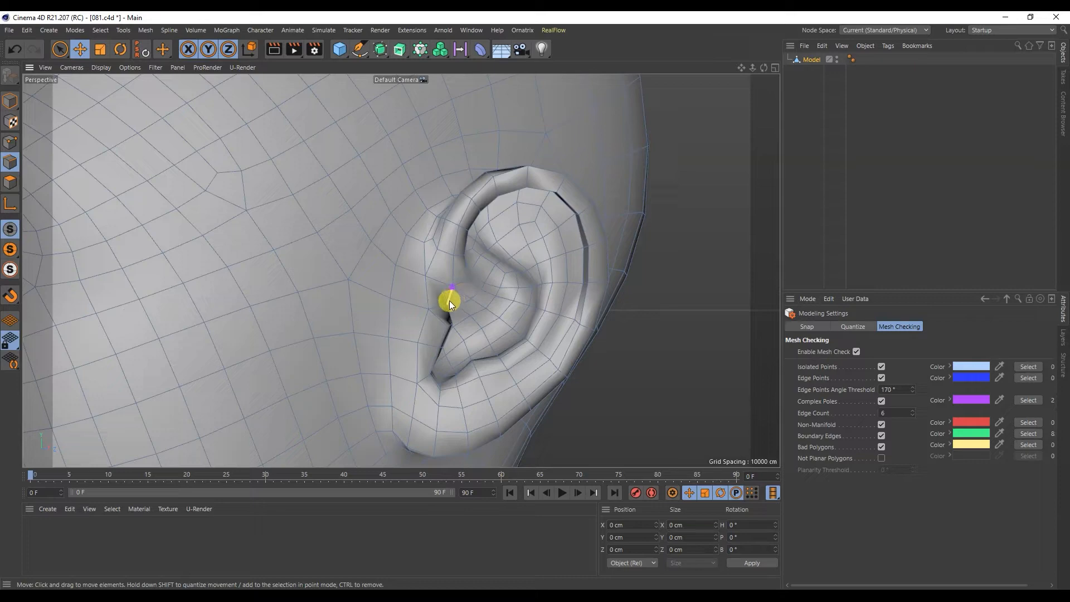
{"action": "scroll", "coordinate": [450, 301], "scroll_direction": "up", "scroll_amount": 6}
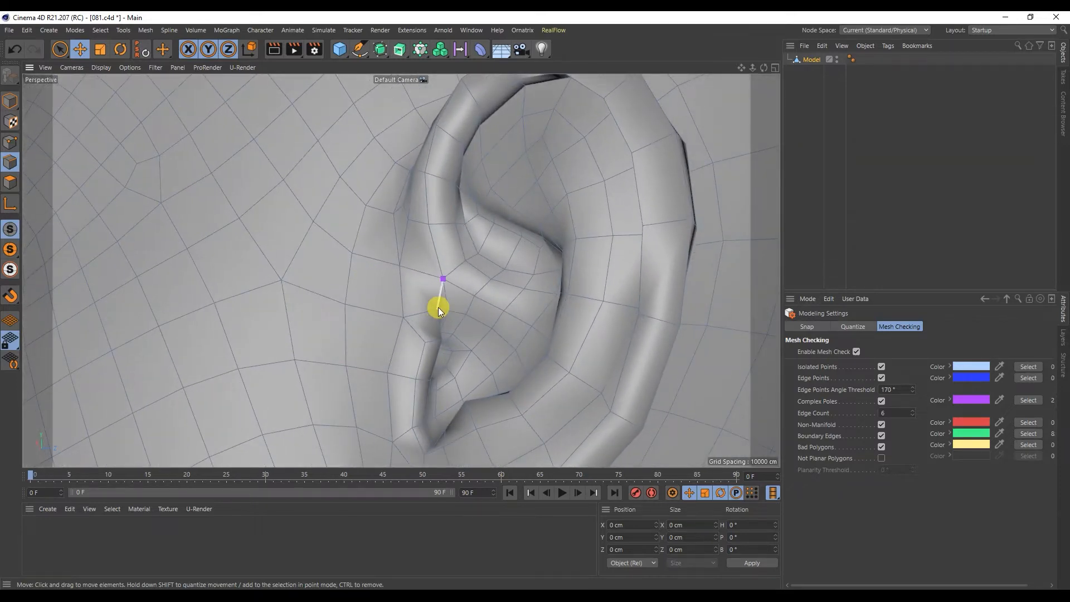
{"action": "scroll", "coordinate": [371, 279], "scroll_direction": "down", "scroll_amount": 8}
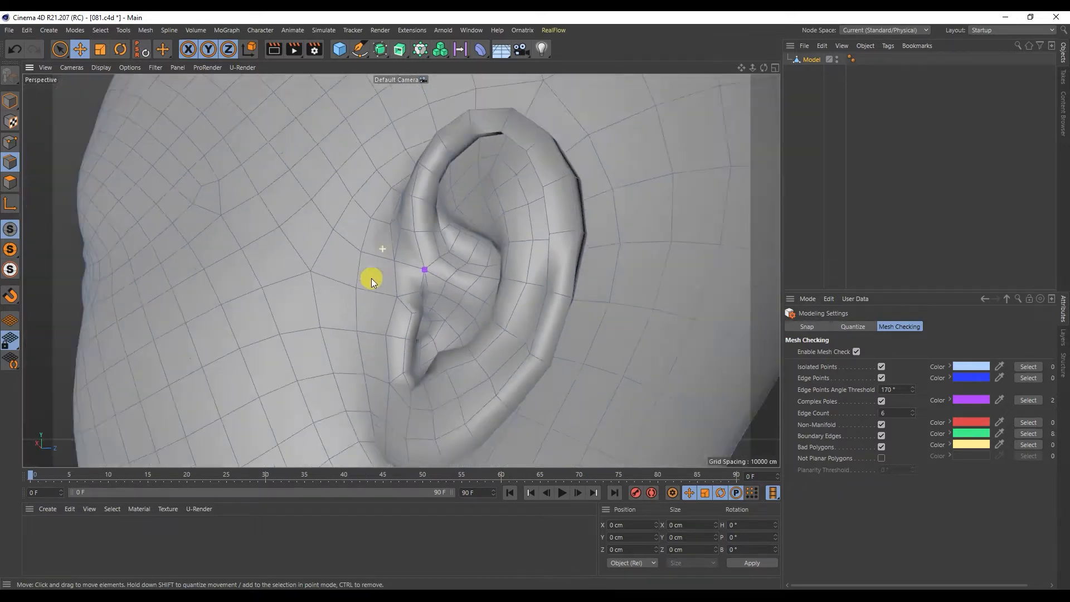
{"action": "left_click_drag", "start_coordinate": [358, 330], "coordinate": [409, 355], "text": "alt"}
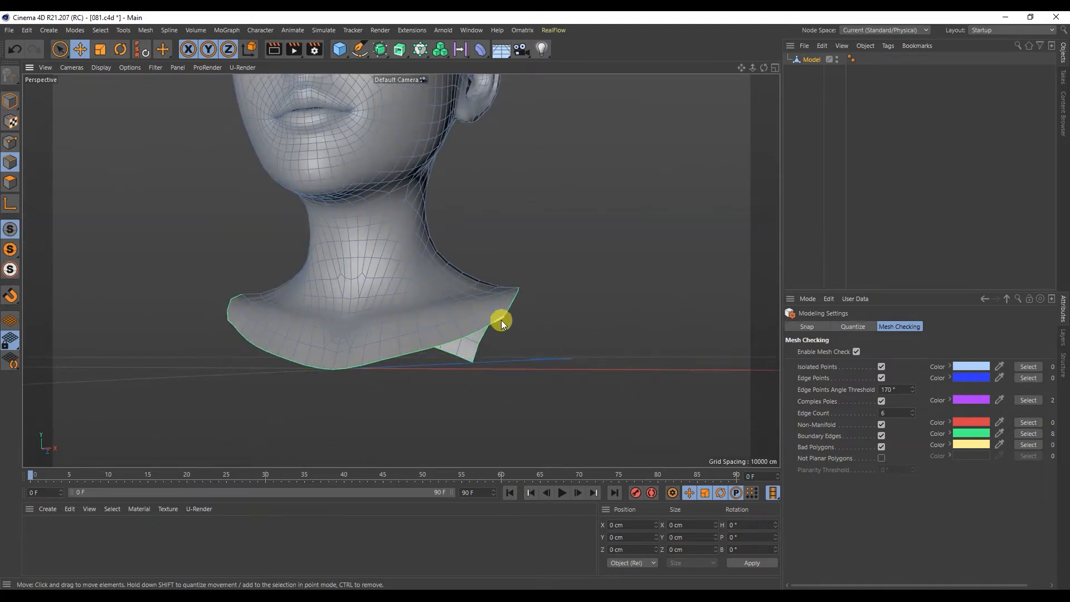
{"action": "left_click_drag", "start_coordinate": [500, 293], "coordinate": [570, 235], "text": "alt"}
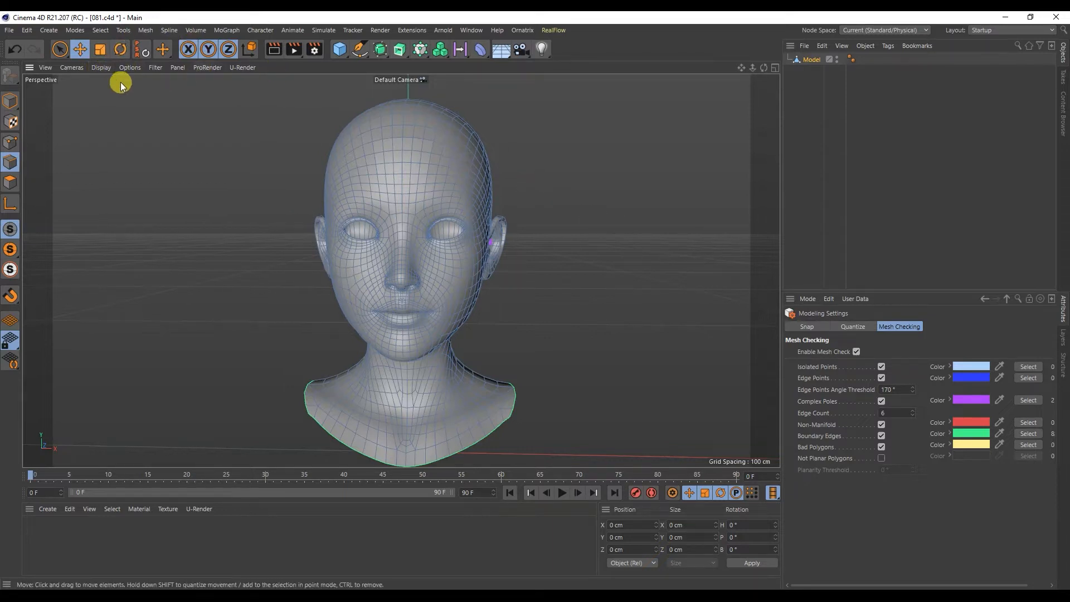
Turn on Backface Culling to inspect the forehead polygons' orientation, and turn it off again
{"action": "left_click", "coordinate": [77, 72]}
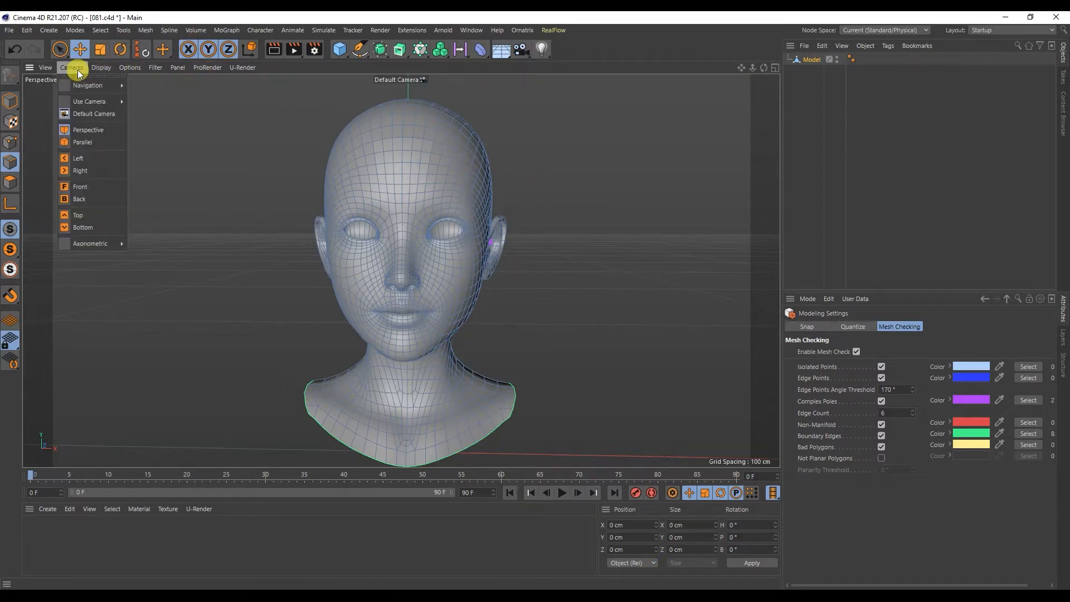
{"action": "mouse_move", "coordinate": [109, 66]}
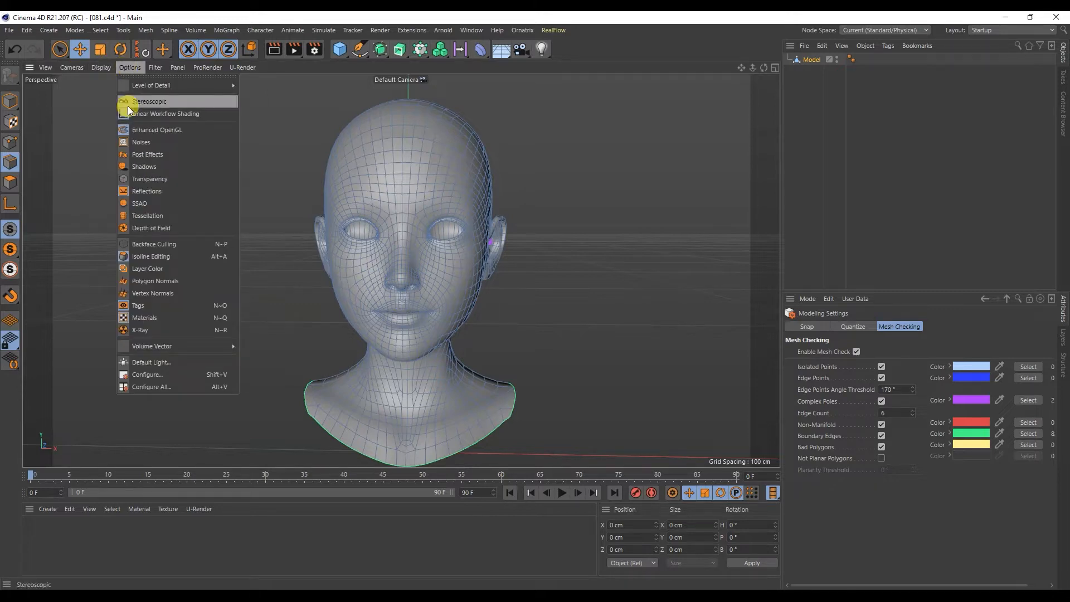
{"action": "left_click", "coordinate": [129, 245]}
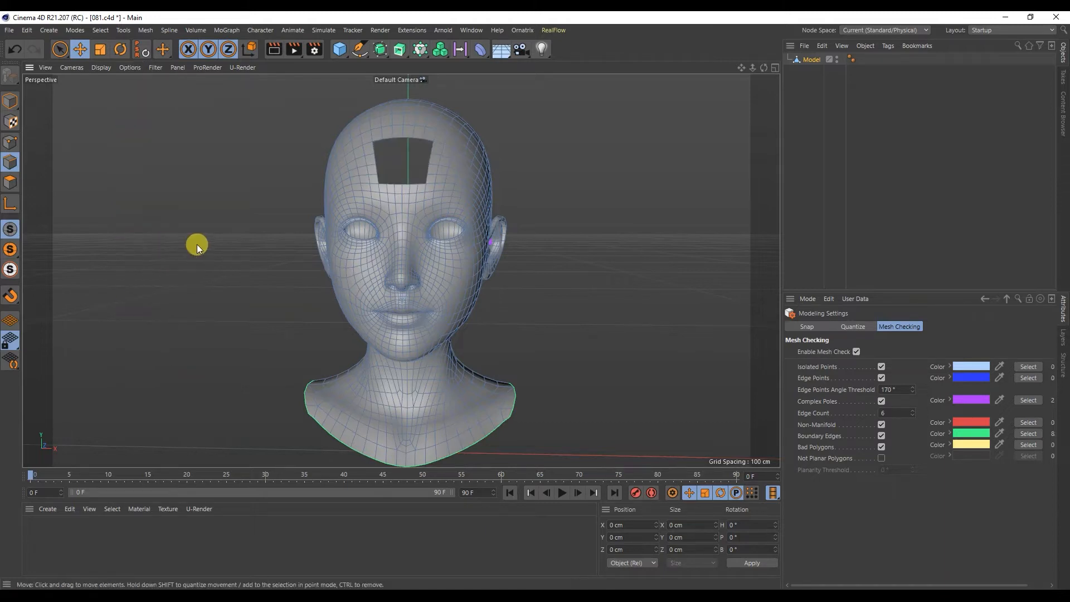
{"action": "mouse_move", "coordinate": [393, 132]}
{"action": "left_mouse_down", "text": "alt"}
{"action": "mouse_move", "coordinate": [359, 169]}
{"action": "mouse_move", "coordinate": [409, 132]}
{"action": "left_mouse_up", "text": "alt"}
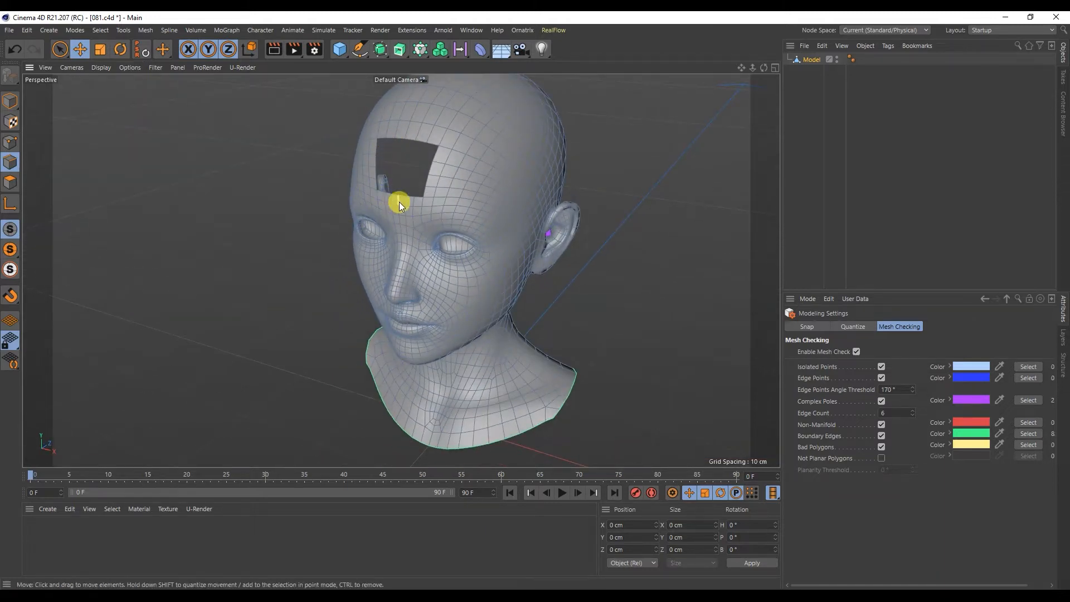
{"action": "mouse_move", "coordinate": [375, 175]}
{"action": "left_mouse_down", "text": "alt"}
{"action": "mouse_move", "coordinate": [463, 203]}
{"action": "mouse_move", "coordinate": [527, 184]}
{"action": "mouse_move", "coordinate": [407, 178]}
{"action": "mouse_move", "coordinate": [399, 155]}
{"action": "left_mouse_up", "text": "alt"}
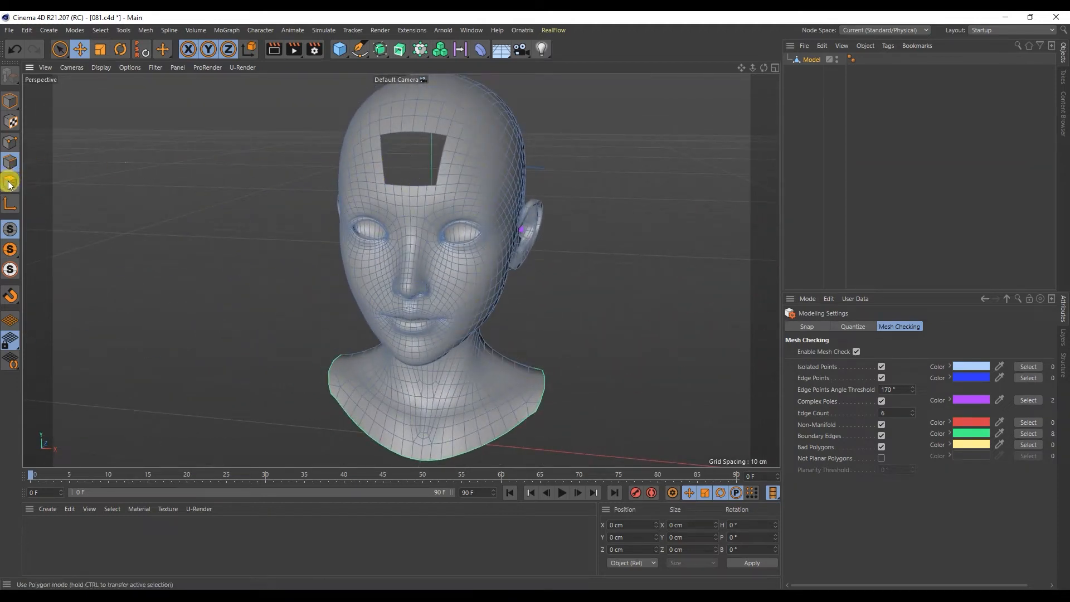
{"action": "left_click", "coordinate": [100, 68]}
{"action": "mouse_move", "coordinate": [126, 70]}
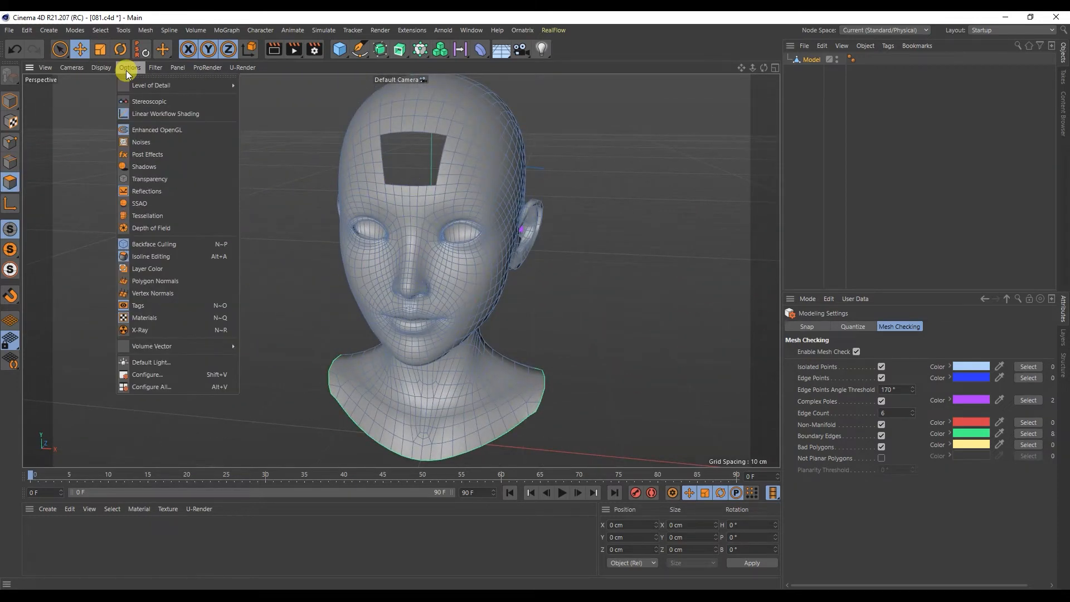
{"action": "left_click", "coordinate": [136, 245]}
Select the block of wrongly facing polygons on the forehead with Live Selection and reverse their normals
{"action": "scroll", "coordinate": [388, 169], "scroll_direction": "up", "scroll_amount": 3}
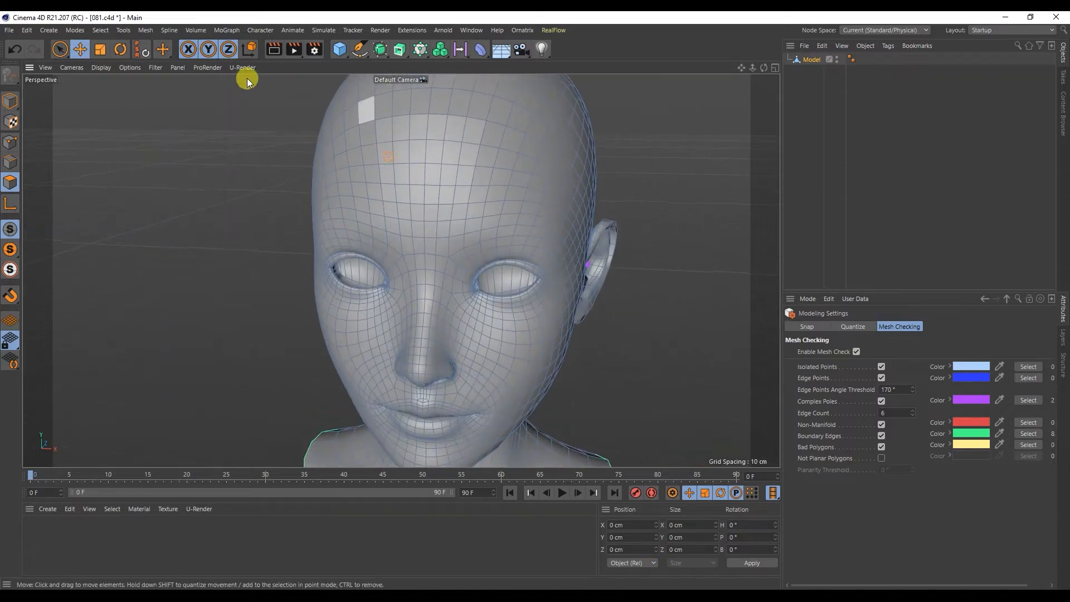
{"action": "left_click", "coordinate": [60, 49]}
{"action": "mouse_move", "coordinate": [419, 146]}
{"action": "left_mouse_down"}
{"action": "mouse_move", "coordinate": [407, 157]}
{"action": "mouse_move", "coordinate": [540, 165]}
{"action": "mouse_move", "coordinate": [399, 127]}
{"action": "mouse_move", "coordinate": [385, 167]}
{"action": "mouse_move", "coordinate": [516, 139]}
{"action": "mouse_move", "coordinate": [461, 233]}
{"action": "mouse_move", "coordinate": [347, 115]}
{"action": "left_mouse_up"}
{"action": "middle_click_drag", "start_coordinate": [341, 135], "coordinate": [335, 170], "text": "alt"}
{"action": "left_click_drag", "start_coordinate": [363, 134], "coordinate": [501, 115], "text": "ctrl"}
{"action": "left_click_drag", "start_coordinate": [411, 210], "coordinate": [429, 220], "text": "shift"}
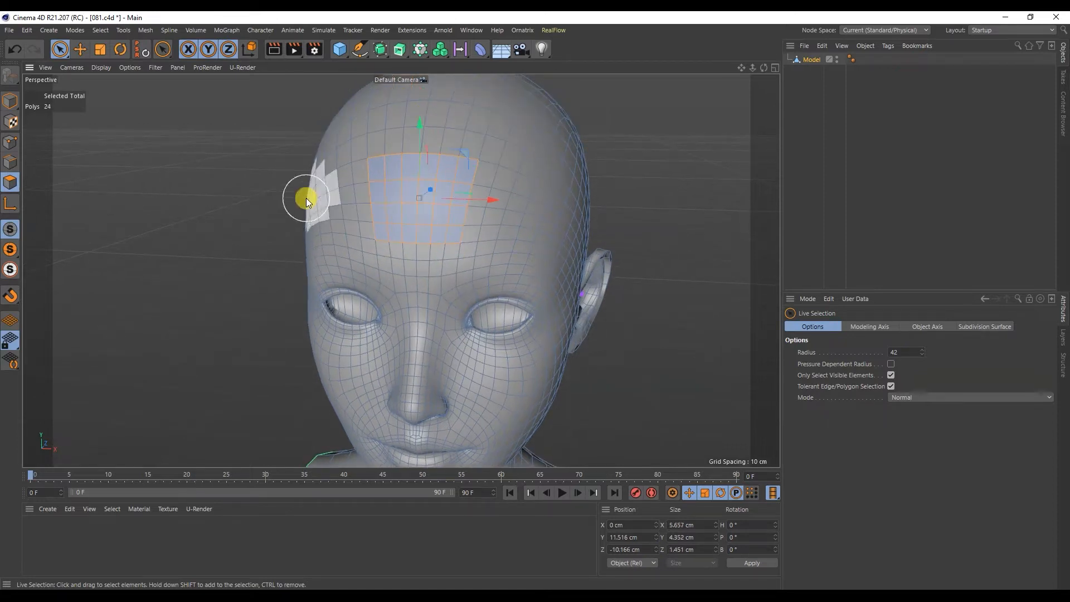
{"action": "right_click", "coordinate": [191, 181]}
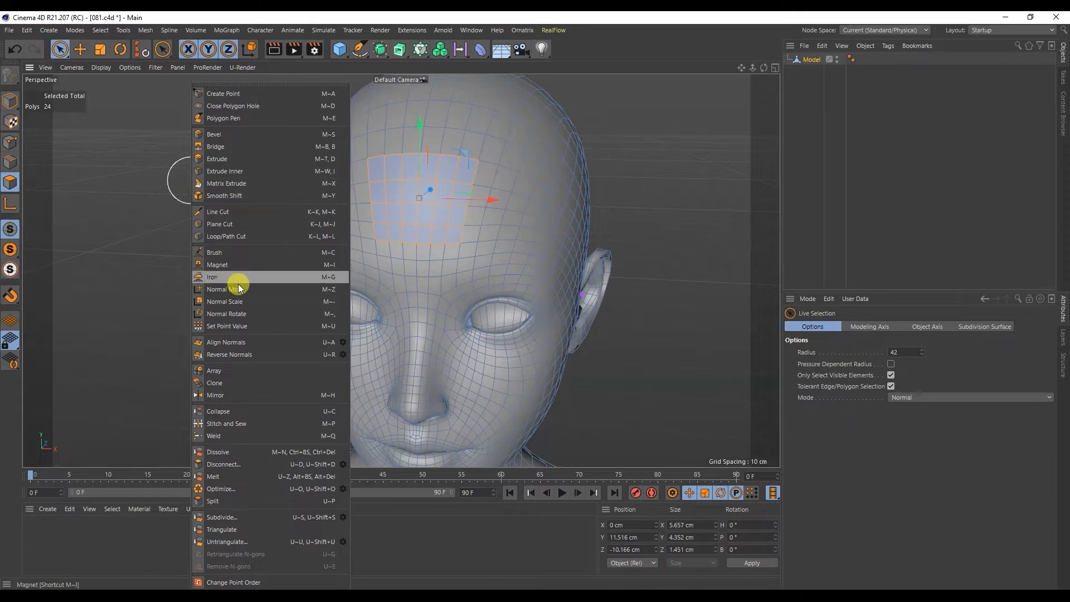
{"action": "left_click", "coordinate": [256, 353]}
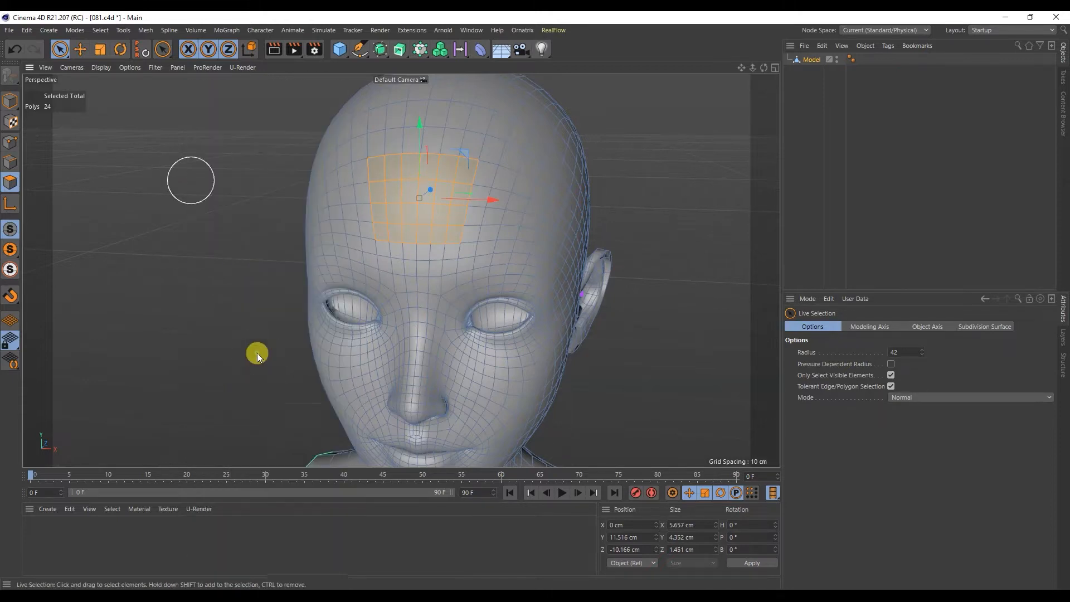
{"action": "scroll", "coordinate": [332, 199], "scroll_direction": "down", "scroll_amount": 5}
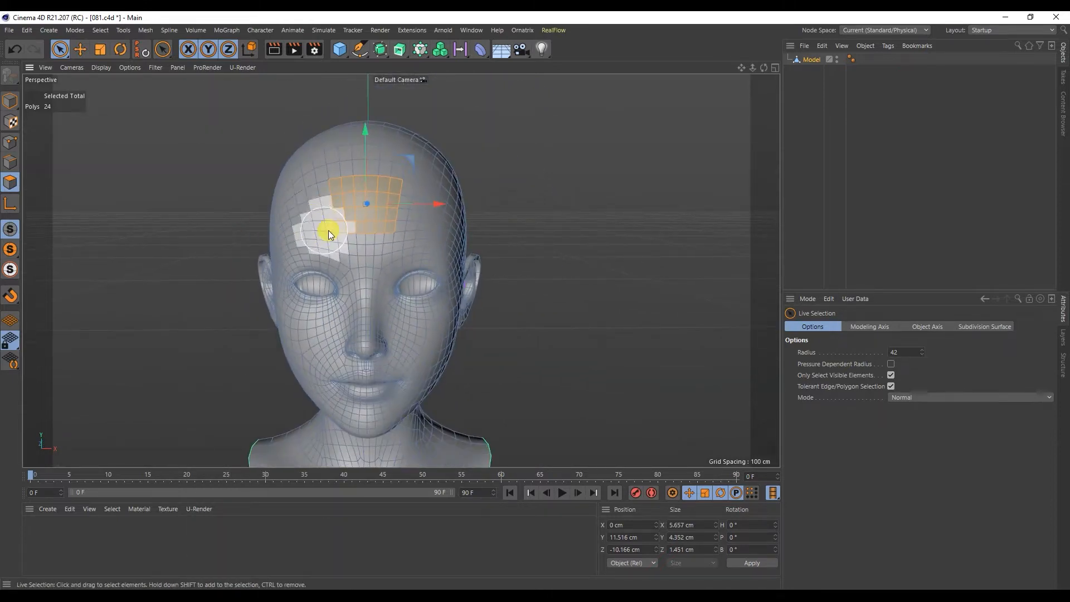
Select all polygons of the head, align their normals, and clear the selection
{"action": "key", "text": "e"}
{"action": "middle_click_drag", "start_coordinate": [264, 222], "coordinate": [366, 155], "text": "alt"}
{"action": "key", "text": "ctrl+a"}
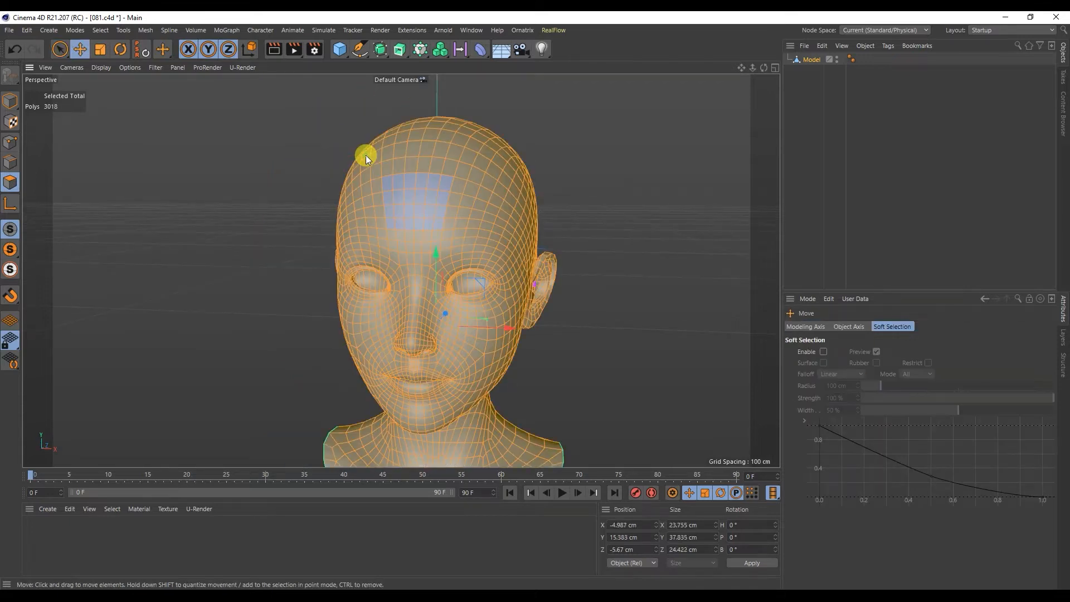
{"action": "right_click", "coordinate": [235, 159]}
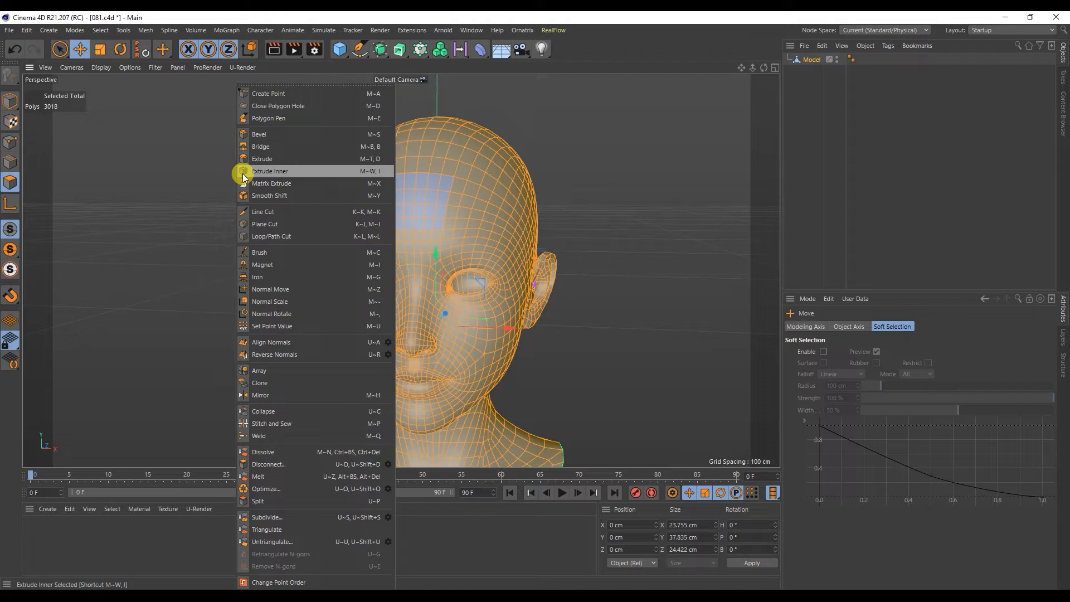
{"action": "left_click", "coordinate": [292, 345]}
{"action": "middle_click_drag", "start_coordinate": [300, 296], "coordinate": [293, 256], "text": "alt"}
{"action": "left_click_drag", "start_coordinate": [294, 257], "coordinate": [203, 281], "text": "alt"}
{"action": "left_click", "coordinate": [188, 278]}
Add a sphere primitive for the eyeball and scale it down
{"action": "middle_click_drag", "start_coordinate": [288, 278], "coordinate": [302, 255], "text": "alt"}
{"action": "scroll", "coordinate": [302, 257], "scroll_direction": "down", "scroll_amount": 3}
{"action": "mouse_move", "coordinate": [315, 273]}
{"action": "left_mouse_down", "text": "alt"}
{"action": "mouse_move", "coordinate": [290, 283]}
{"action": "mouse_move", "coordinate": [327, 290]}
{"action": "left_mouse_up", "text": "alt"}
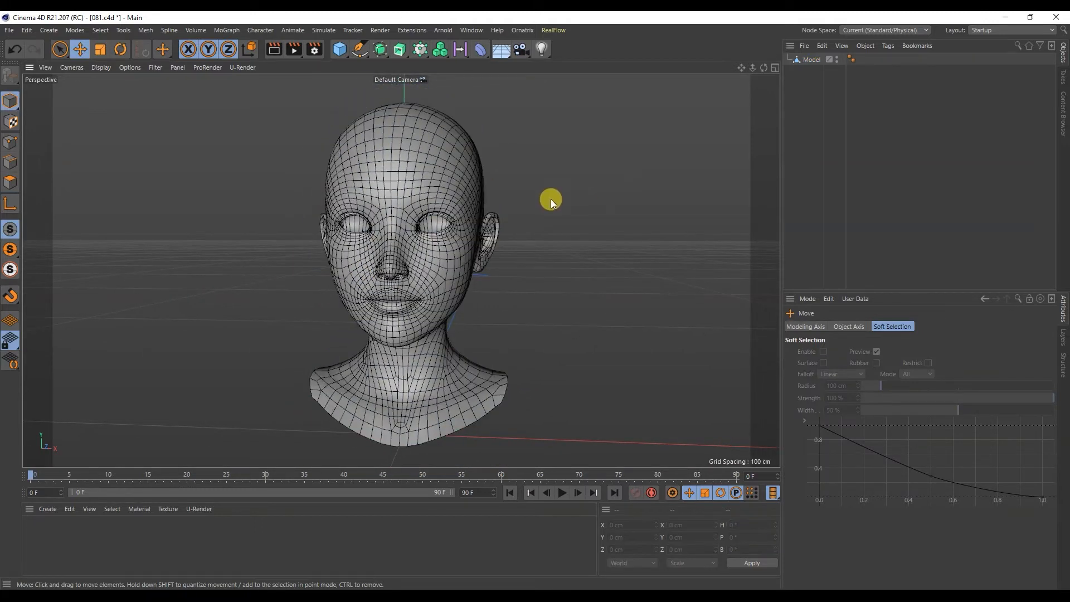
{"action": "left_click_drag", "start_coordinate": [341, 49], "coordinate": [548, 81]}
{"action": "left_click", "coordinate": [102, 51]}
{"action": "left_click_drag", "start_coordinate": [618, 187], "coordinate": [217, 315]}
Rotate the sphere so that its pitch is 90°
{"action": "left_click", "coordinate": [80, 49]}
{"action": "left_click", "coordinate": [121, 50]}
{"action": "left_click_drag", "start_coordinate": [400, 402], "coordinate": [399, 445]}
{"action": "double_click", "coordinate": [748, 537]}
{"action": "type", "text": "90"}
{"action": "key", "text": "Return"}
Move the sphere up to the head and position it inside the eye socket
{"action": "left_click", "coordinate": [80, 50]}
{"action": "left_click_drag", "start_coordinate": [405, 380], "coordinate": [403, 159]}
{"action": "left_click_drag", "start_coordinate": [393, 207], "coordinate": [421, 209]}
{"action": "left_click_drag", "start_coordinate": [450, 210], "coordinate": [487, 212]}
{"action": "left_click_drag", "start_coordinate": [432, 165], "coordinate": [433, 180]}
{"action": "scroll", "coordinate": [434, 223], "scroll_direction": "up", "scroll_amount": 4}
{"action": "left_click_drag", "start_coordinate": [479, 237], "coordinate": [416, 239], "text": "alt"}
{"action": "left_click_drag", "start_coordinate": [418, 246], "coordinate": [479, 235], "text": "alt"}
Set the eyeball sphere's segments to 18 and check it from the side of the head
{"action": "left_click", "coordinate": [812, 59]}
{"action": "type", "text": "8"}
{"action": "key", "text": "Return"}
{"action": "left_click_drag", "start_coordinate": [854, 362], "coordinate": [802, 362]}
{"action": "type", "text": "18"}
{"action": "key", "text": "Return"}
{"action": "scroll", "coordinate": [459, 256], "scroll_direction": "down", "scroll_amount": 4}
{"action": "left_click_drag", "start_coordinate": [460, 255], "coordinate": [291, 270], "text": "alt"}
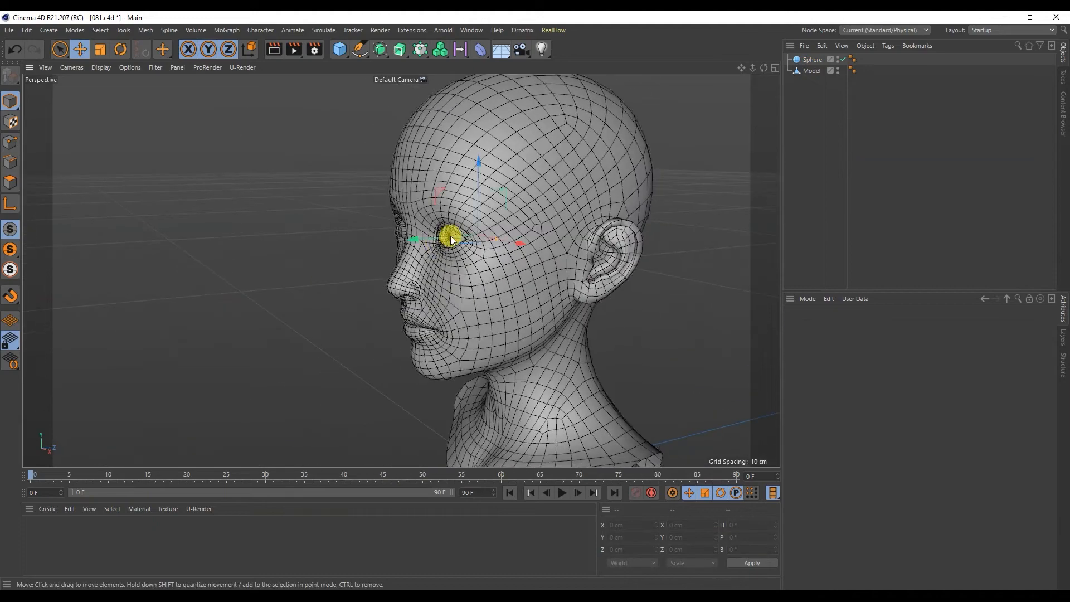
Fine-tune the eyeball sphere's position inside the eye socket
{"action": "scroll", "coordinate": [449, 236], "scroll_direction": "up", "scroll_amount": 5}
{"action": "left_click_drag", "start_coordinate": [457, 229], "coordinate": [450, 228]}
{"action": "scroll", "coordinate": [450, 230], "scroll_direction": "down", "scroll_amount": 4}
Mirror the eyeball to the other socket with a Symmetry object, convert it to polygons and delete the leftover parent object
{"action": "left_click_drag", "start_coordinate": [370, 282], "coordinate": [478, 250], "text": "alt"}
{"action": "scroll", "coordinate": [530, 271], "scroll_direction": "down", "scroll_amount": 4}
{"action": "left_click", "coordinate": [382, 50]}
{"action": "left_click", "coordinate": [594, 85]}
{"action": "left_click_drag", "start_coordinate": [808, 71], "coordinate": [816, 95]}
{"action": "left_click", "coordinate": [811, 59]}
{"action": "left_click", "coordinate": [10, 75]}
{"action": "left_click", "coordinate": [816, 60]}
{"action": "key", "text": "Delete"}
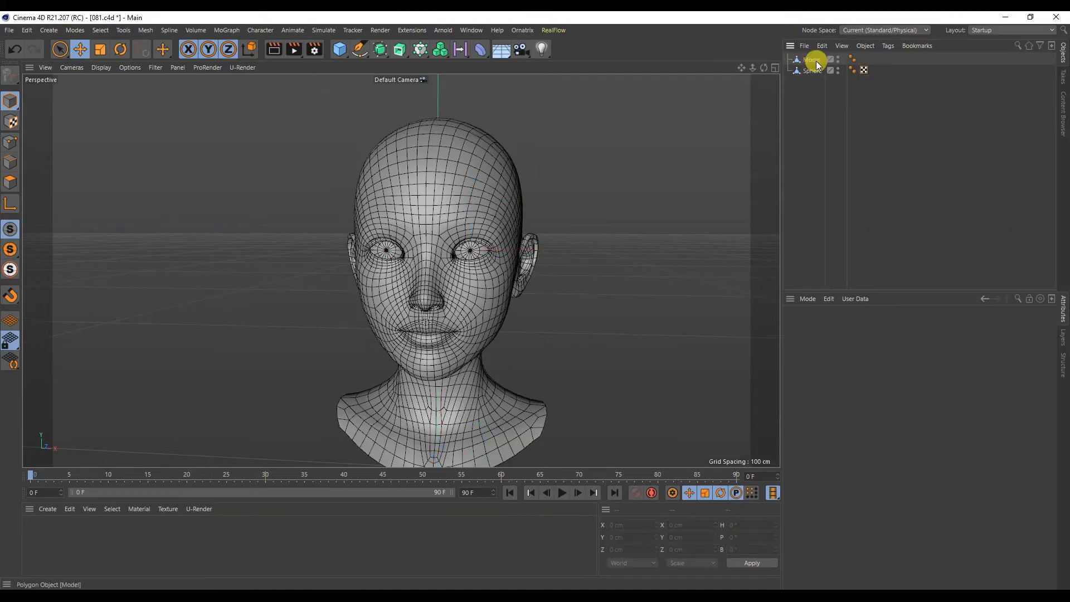
Check both eyeballs in the head and remove the UVW tag from the Sphere object
{"action": "scroll", "coordinate": [429, 185], "scroll_direction": "up", "scroll_amount": 4}
{"action": "left_click_drag", "start_coordinate": [430, 185], "coordinate": [726, 212], "text": "alt"}
{"action": "scroll", "coordinate": [410, 220], "scroll_direction": "down", "scroll_amount": 5}
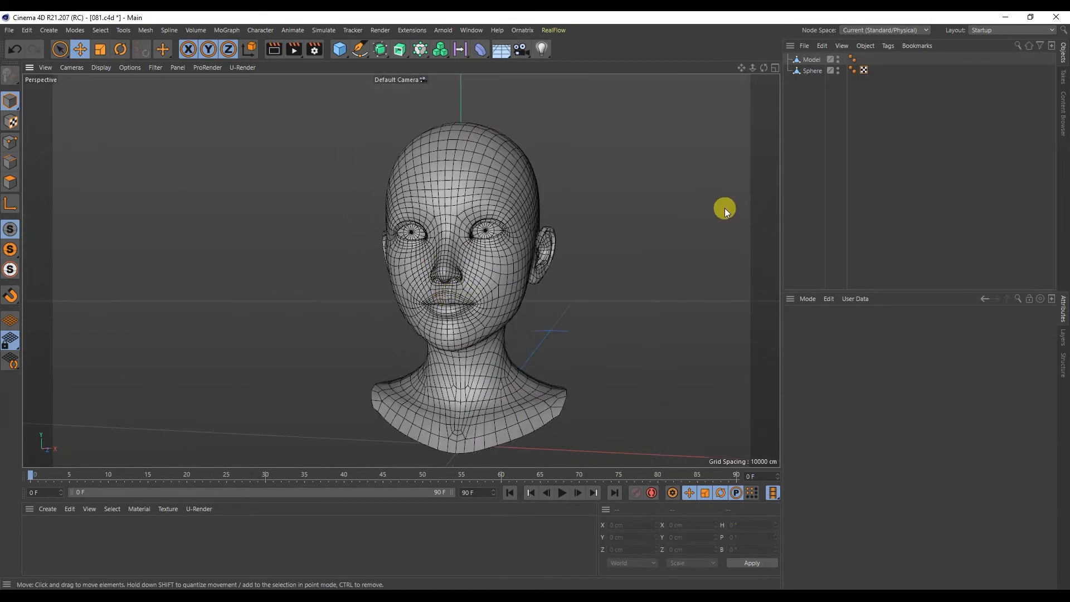
{"action": "left_click", "coordinate": [863, 71]}
{"action": "key", "text": "Delete"}
Export the head and eyeballs as the Wavefront OBJ file 081.obj with the default settings
{"action": "left_click", "coordinate": [9, 31]}
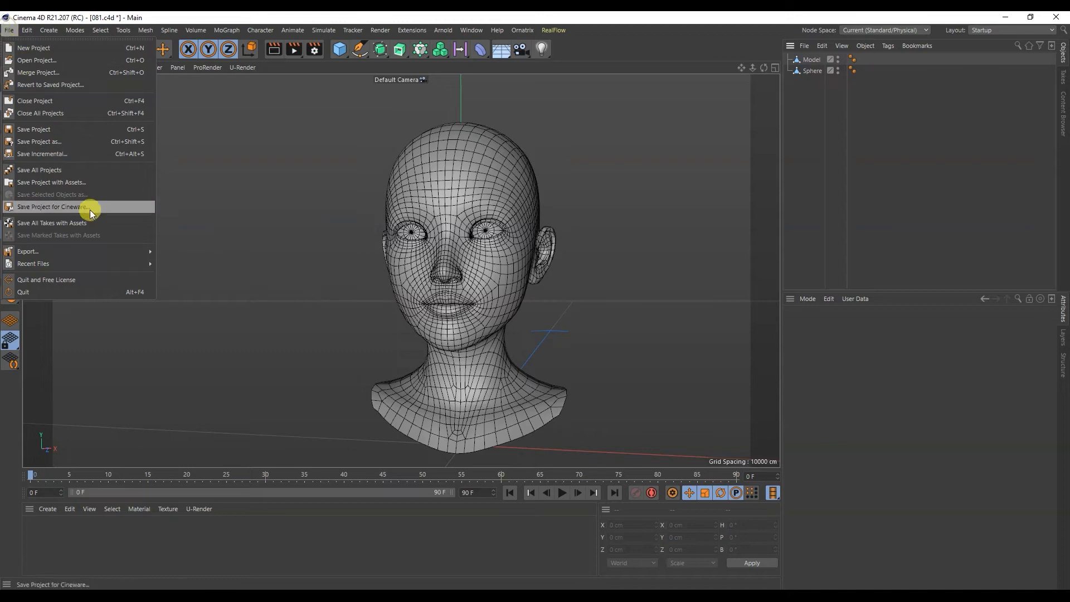
{"action": "mouse_move", "coordinate": [107, 254]}
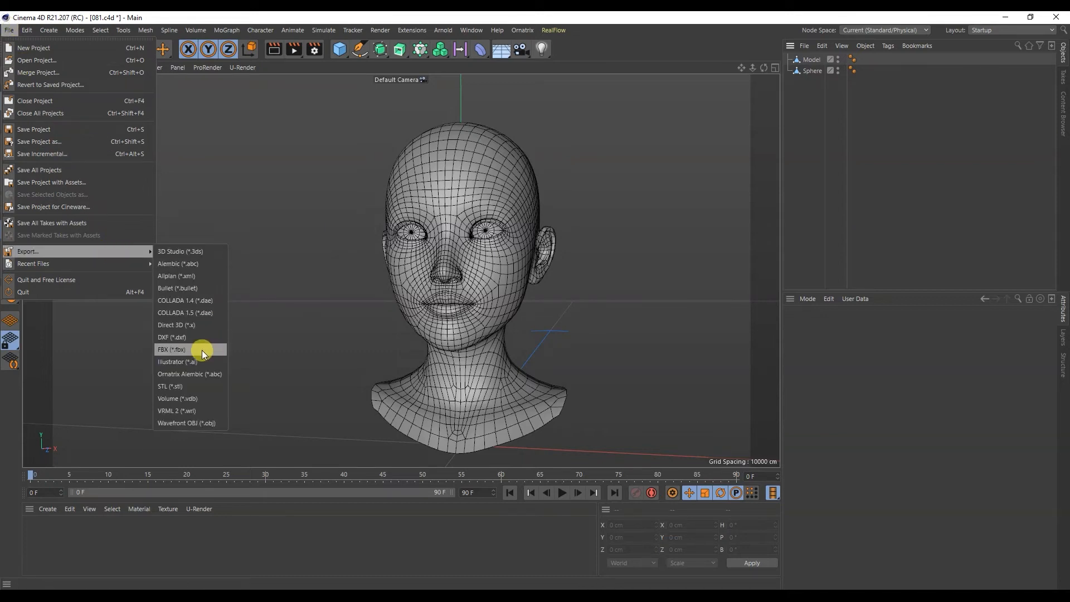
{"action": "left_click", "coordinate": [201, 423]}
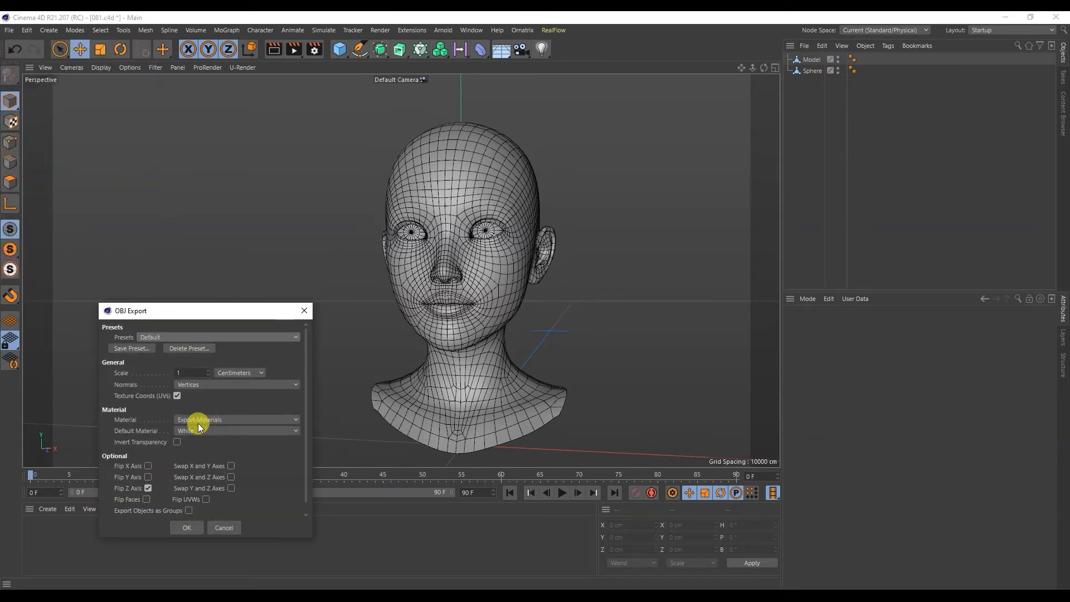
{"action": "left_click", "coordinate": [190, 528]}
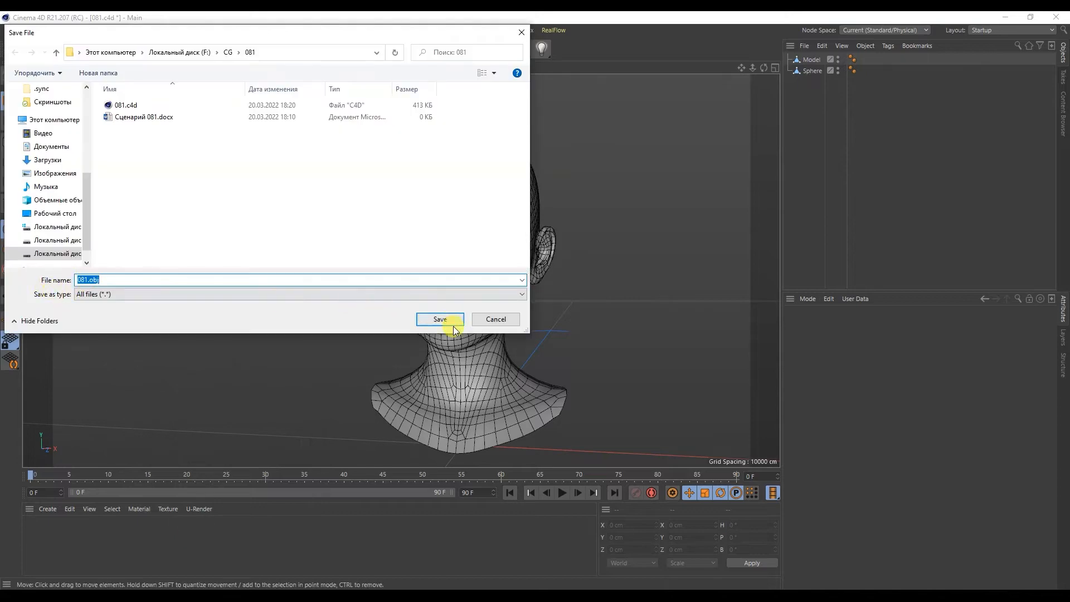
{"action": "left_click", "coordinate": [452, 324]}
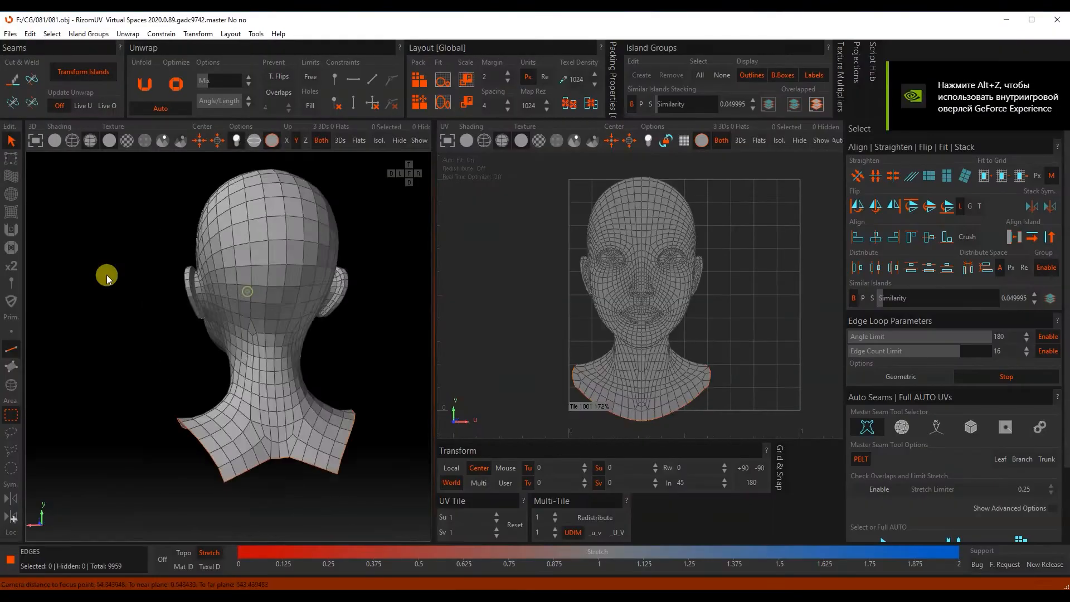
Switch to RizomUV and unfold the UVs of the head with triangle flip prevention enabled
{"action": "left_click_drag", "start_coordinate": [108, 275], "coordinate": [285, 184], "text": "alt"}
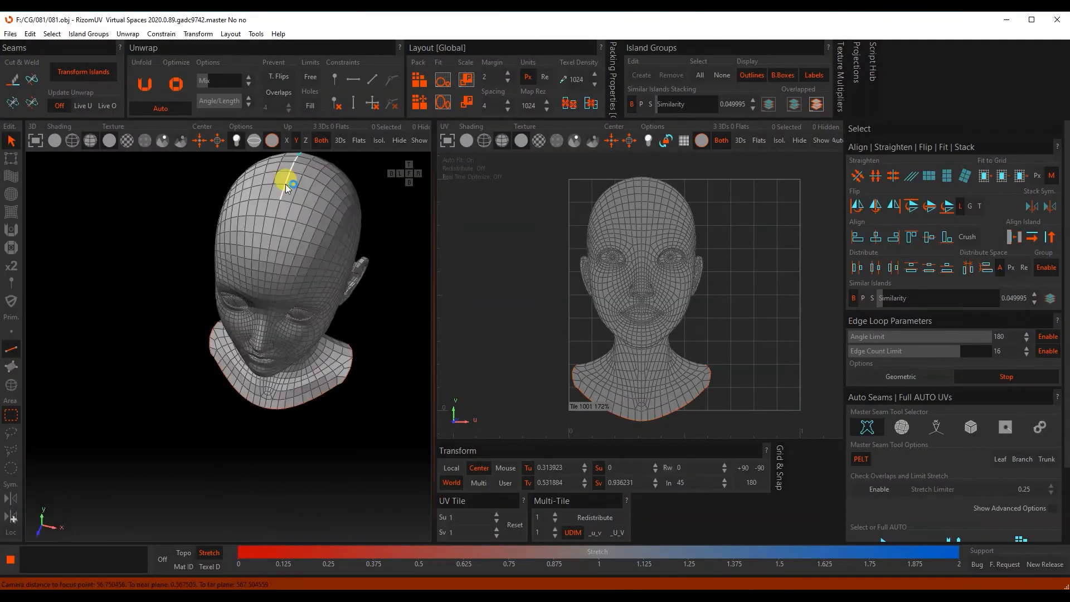
{"action": "left_click", "coordinate": [285, 78]}
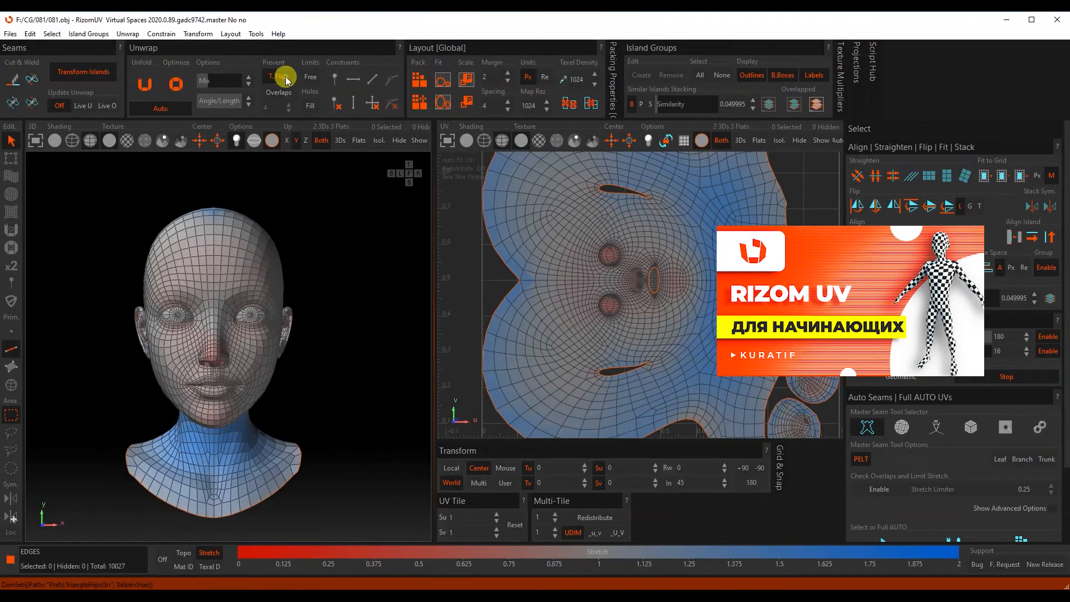
{"action": "left_click", "coordinate": [144, 83]}
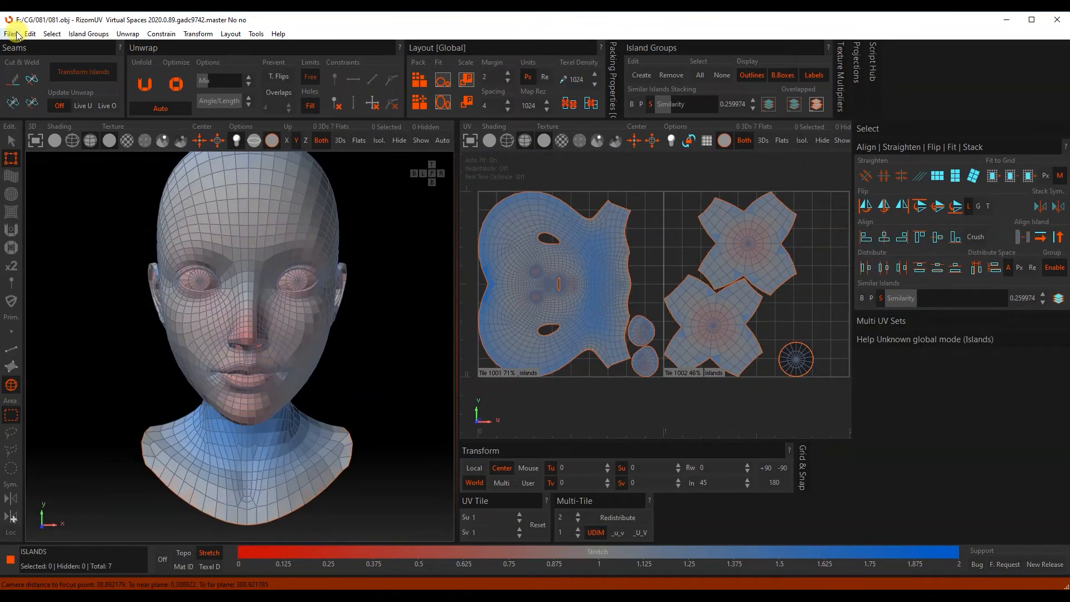
Save the unwrapped model as a new file named 081_UV.obj
{"action": "left_click", "coordinate": [10, 33]}
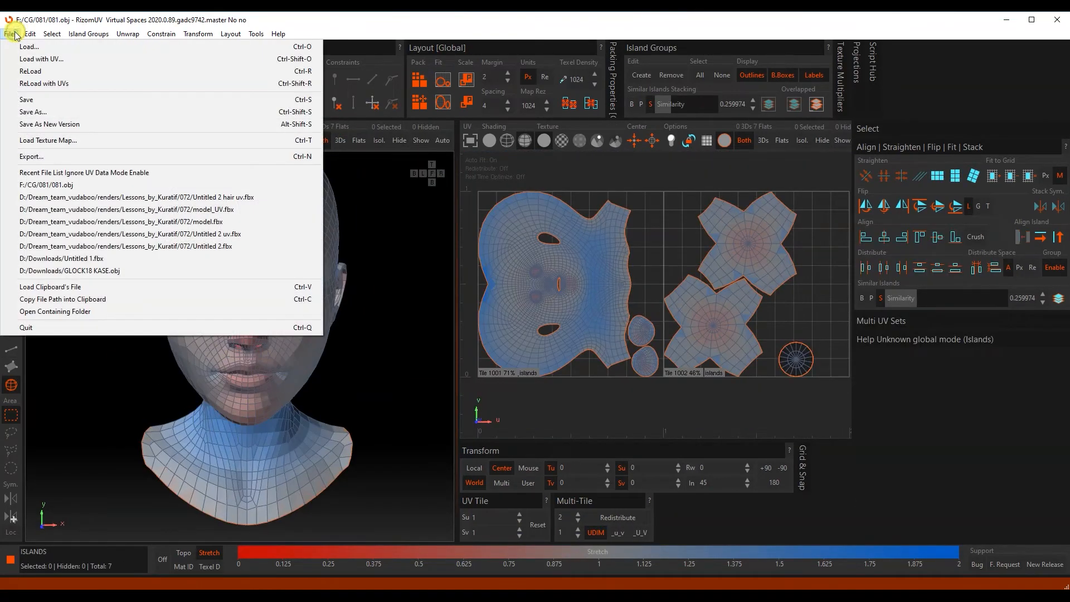
{"action": "left_click", "coordinate": [78, 114]}
{"action": "key", "text": "Return"}
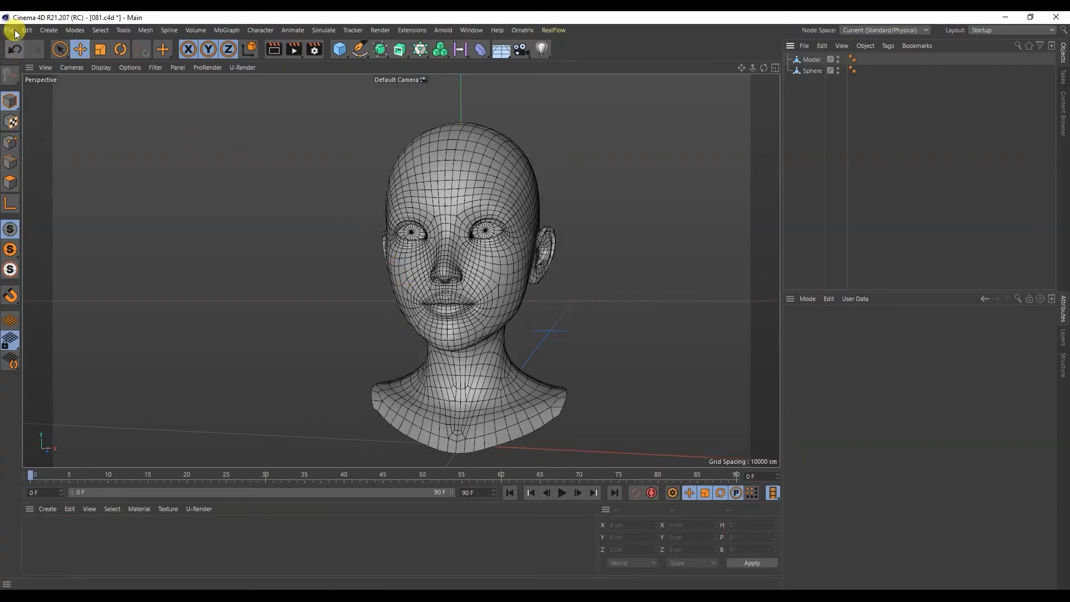
Create a new Cinema 4D project and import 081_UV.obj into it with the default OBJ settings
{"action": "left_click", "coordinate": [10, 30]}
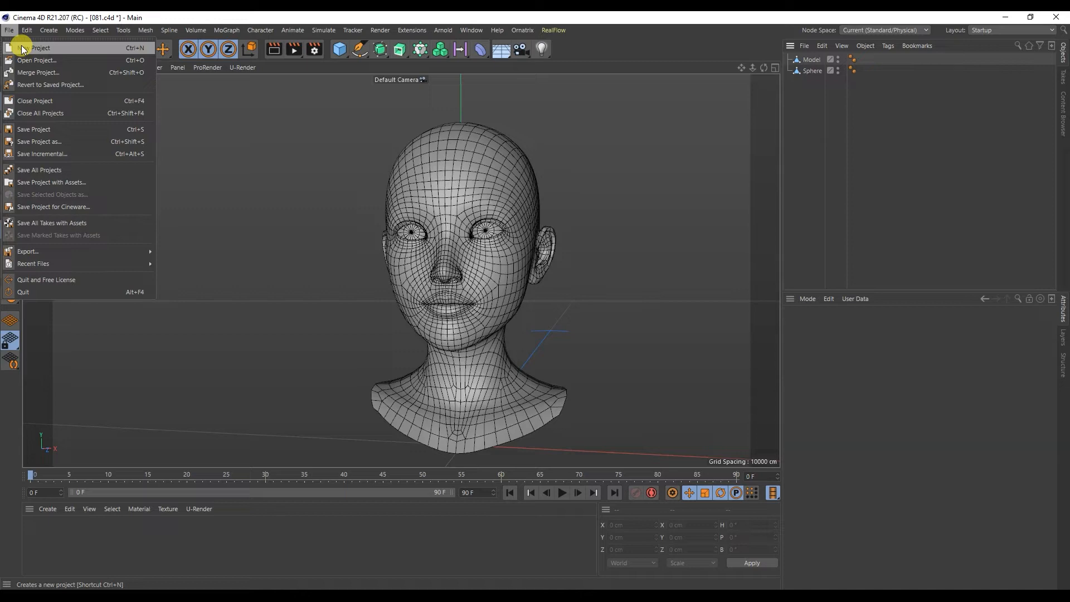
{"action": "left_click", "coordinate": [22, 47]}
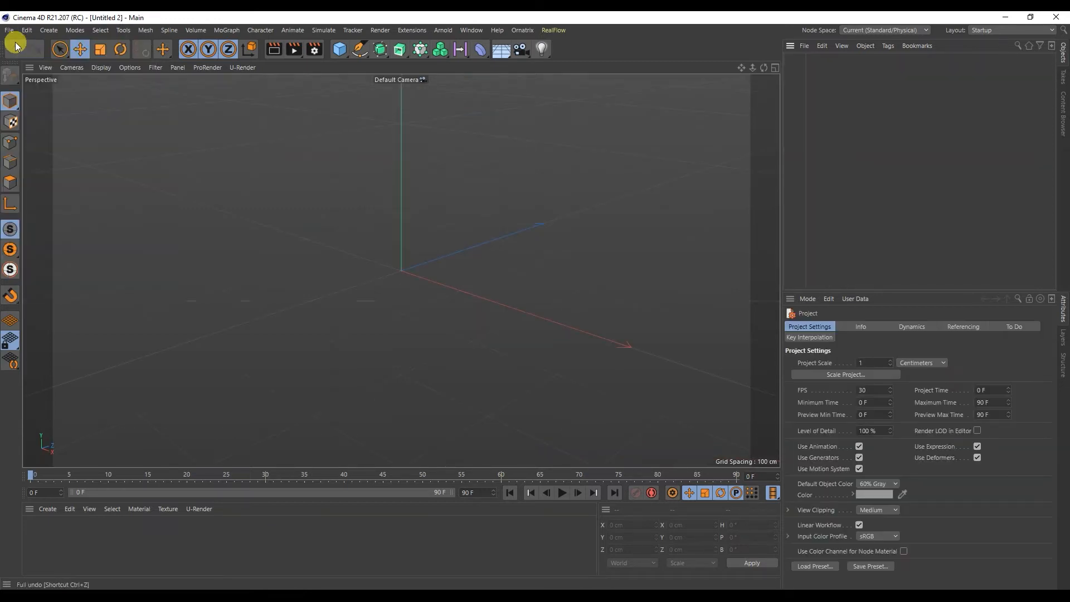
{"action": "left_click", "coordinate": [9, 33]}
{"action": "left_click", "coordinate": [33, 75]}
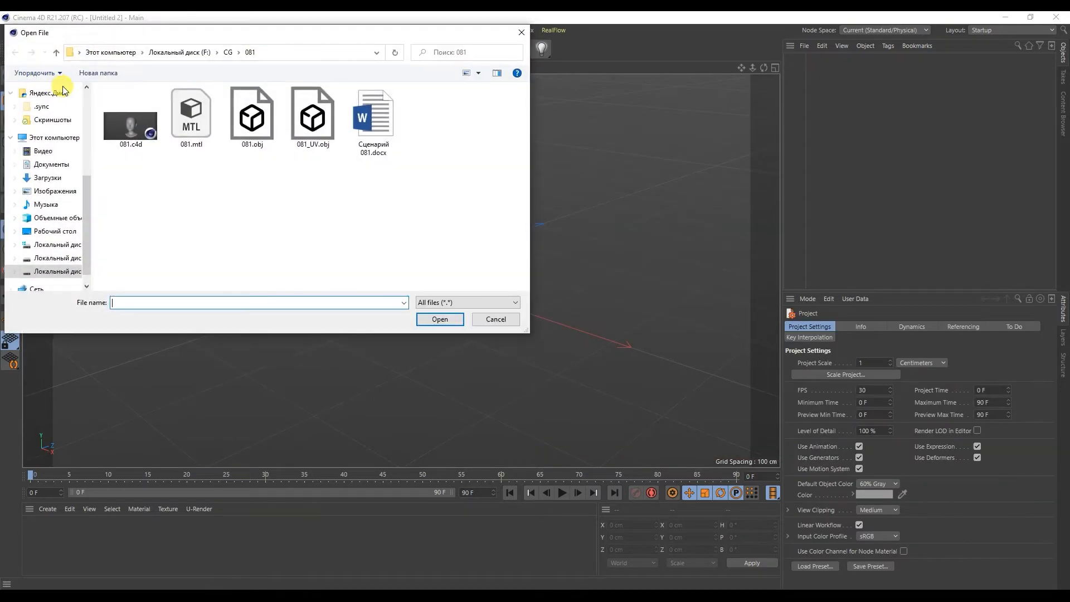
{"action": "double_click", "coordinate": [312, 125]}
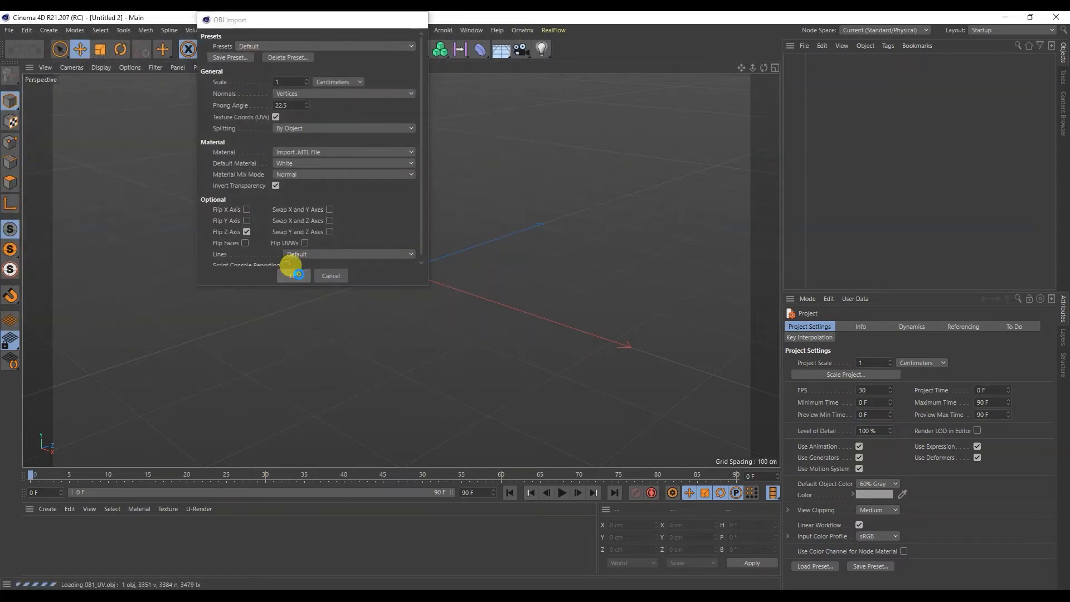
{"action": "left_click", "coordinate": [294, 275]}
Move Model and Sphere out of the 081_UV.obj null and delete the empty null
{"action": "scroll", "coordinate": [383, 262], "scroll_direction": "up", "scroll_amount": 5}
{"action": "scroll", "coordinate": [396, 267], "scroll_direction": "up", "scroll_amount": 2}
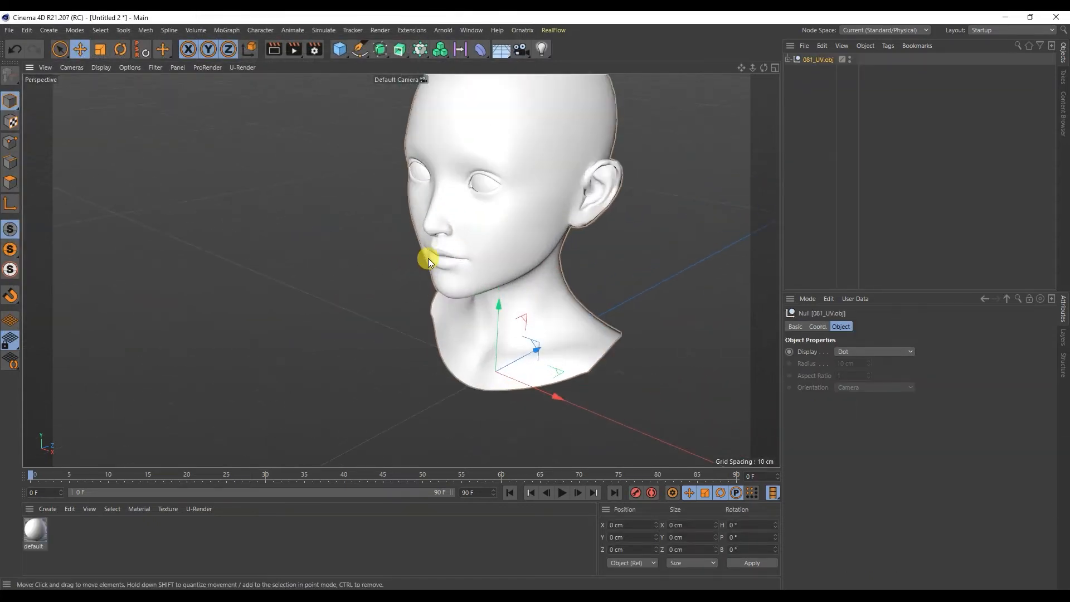
{"action": "left_click_drag", "start_coordinate": [429, 257], "coordinate": [535, 235], "text": "alt"}
{"action": "middle_click_drag", "start_coordinate": [453, 246], "coordinate": [419, 290], "text": "alt"}
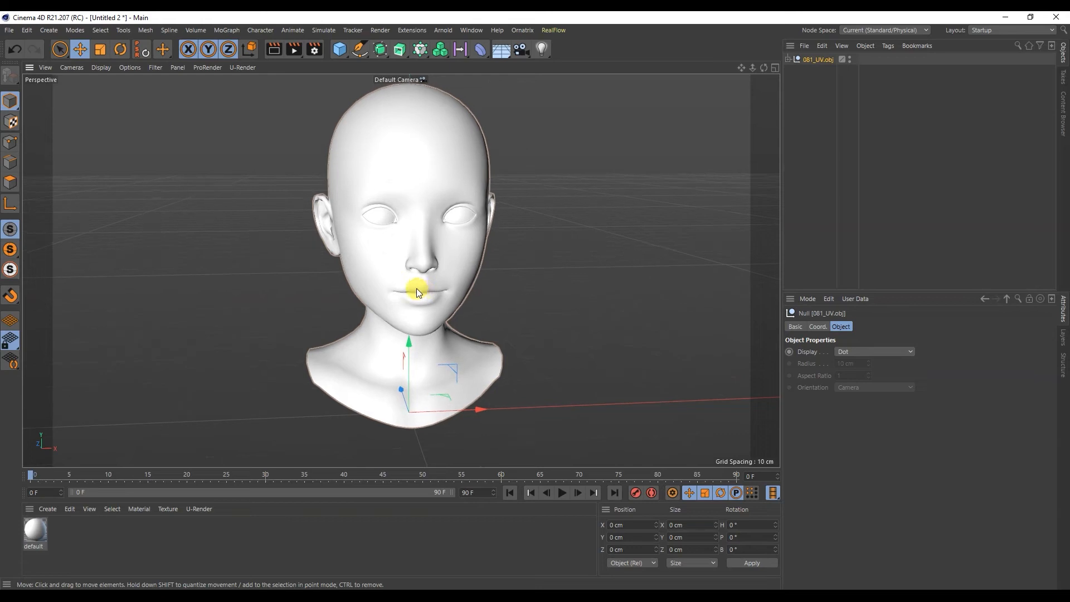
{"action": "left_click", "coordinate": [788, 59]}
{"action": "left_click_drag", "start_coordinate": [902, 127], "coordinate": [817, 76]}
{"action": "left_click", "coordinate": [813, 62]}
{"action": "key", "text": "Delete"}
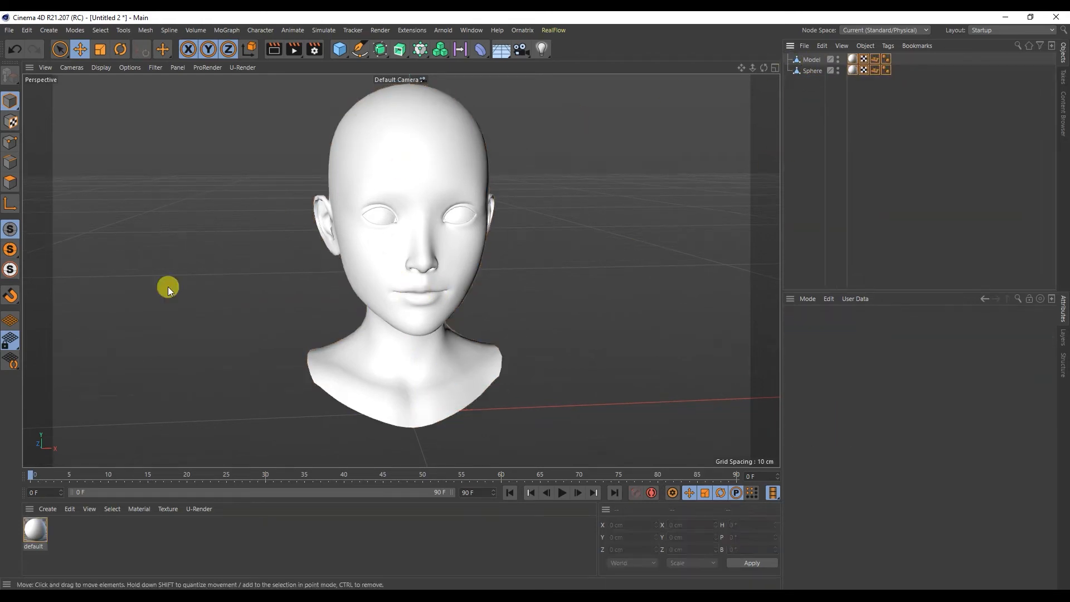
Delete the imported default material and remove its texture tags from Model and Sphere
{"action": "left_click", "coordinate": [36, 529]}
{"action": "key", "text": "Delete"}
{"action": "left_click_drag", "start_coordinate": [867, 124], "coordinate": [853, 60]}
{"action": "key", "text": "Delete"}
Create two new materials and name them eyes and head
{"action": "double_click", "coordinate": [75, 530]}
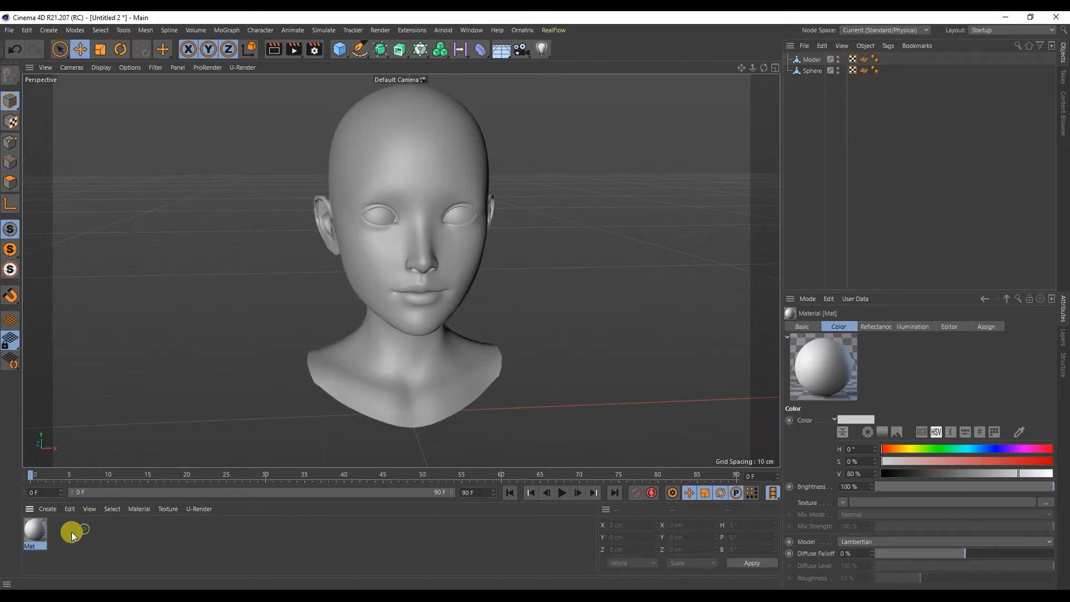
{"action": "double_click", "coordinate": [37, 544]}
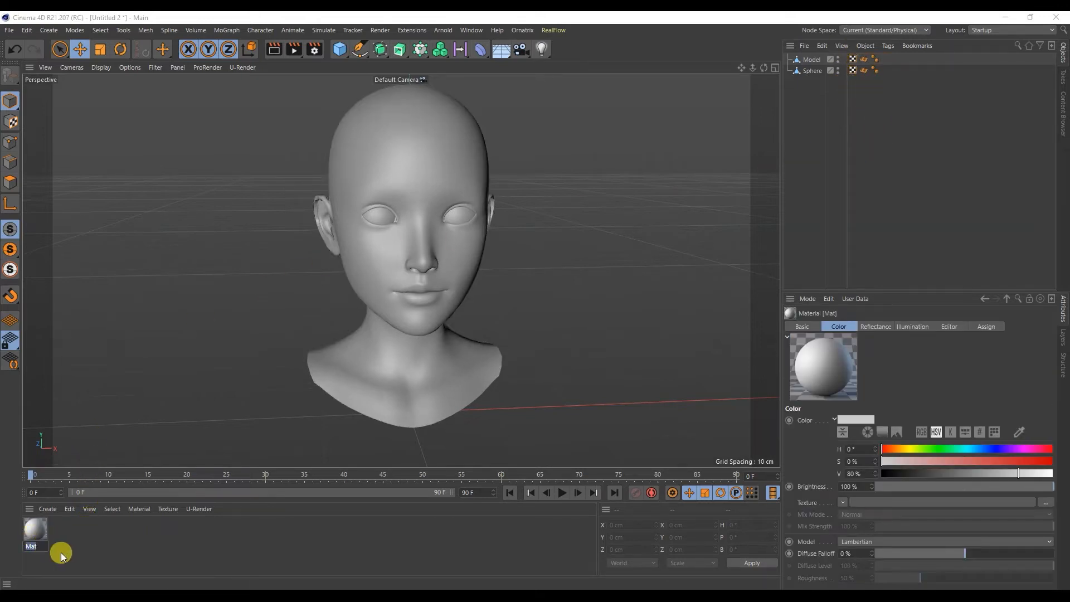
{"action": "key", "text": "Return"}
{"action": "double_click", "coordinate": [157, 550]}
{"action": "double_click", "coordinate": [29, 546]}
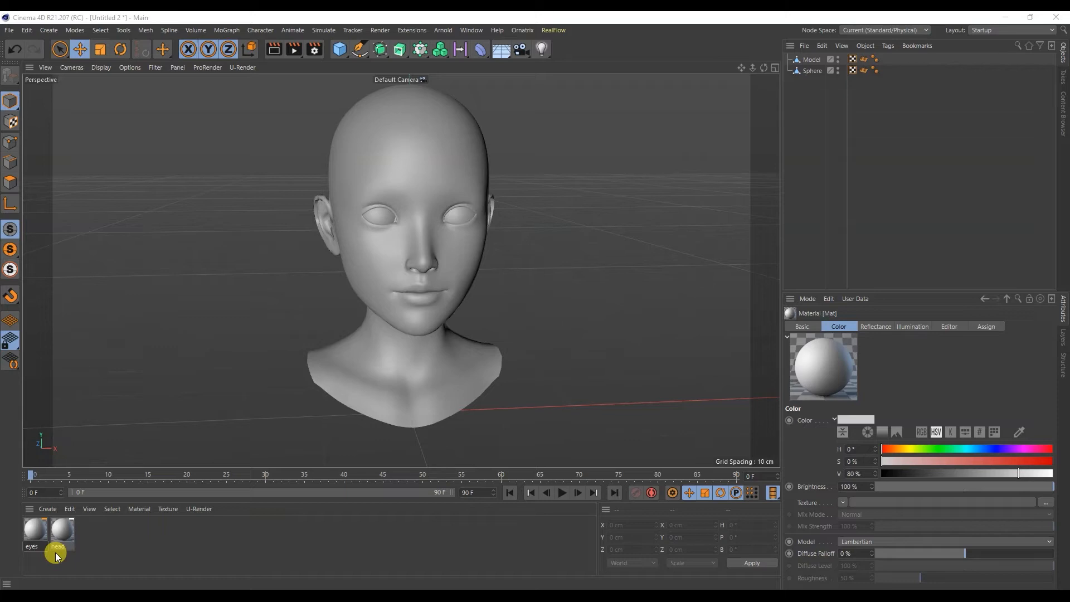
{"action": "key", "text": "Return"}
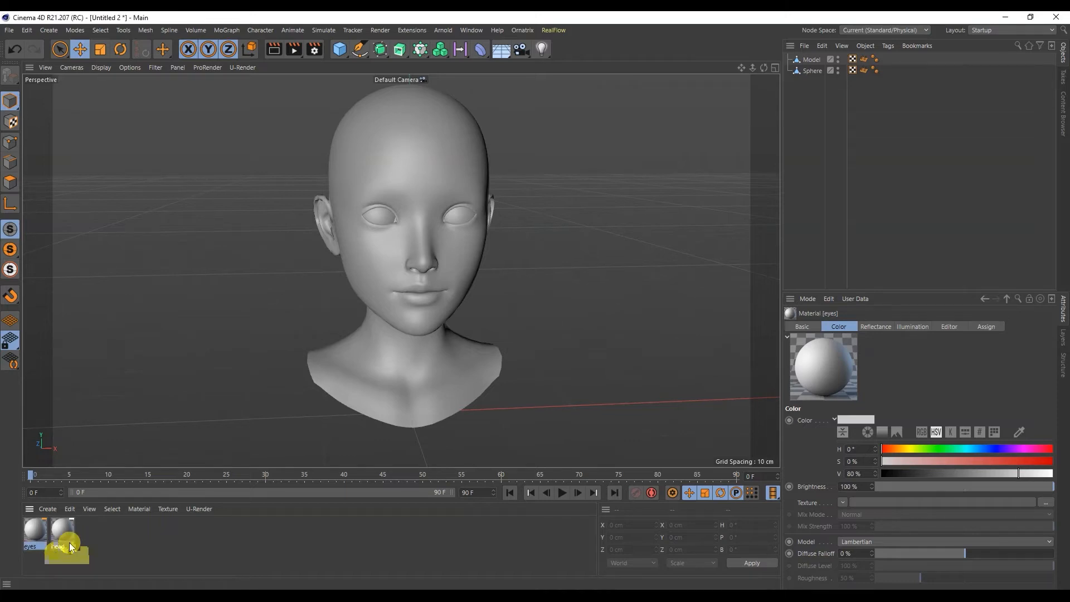
Make the eyes material red by raising its color saturation to 75%
{"action": "double_click", "coordinate": [42, 532]}
{"action": "left_click_drag", "start_coordinate": [359, 169], "coordinate": [489, 170]}
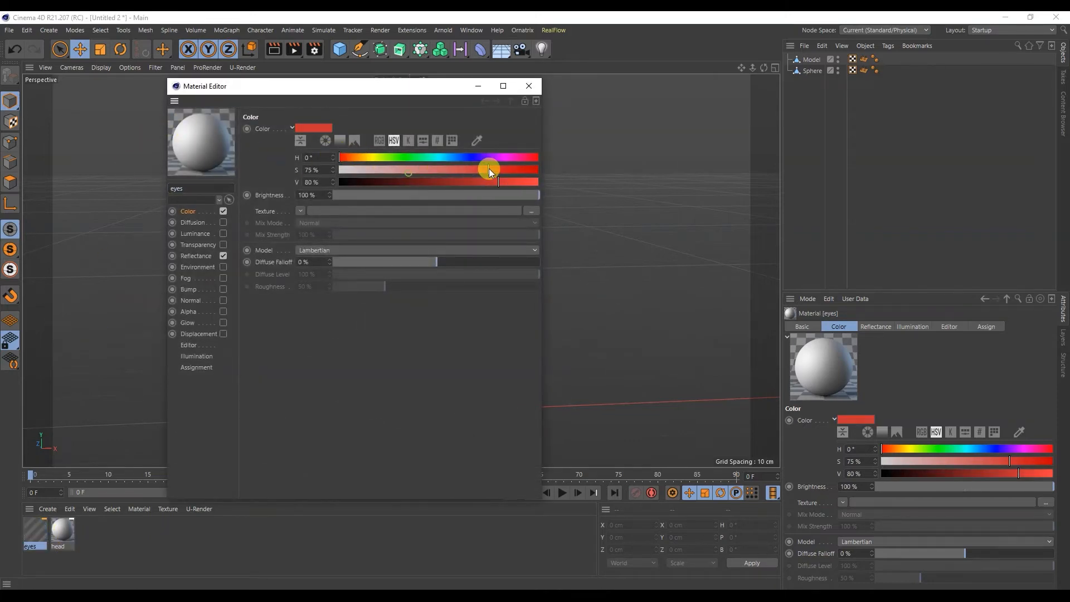
{"action": "left_click", "coordinate": [527, 86]}
{"action": "left_click", "coordinate": [140, 570]}
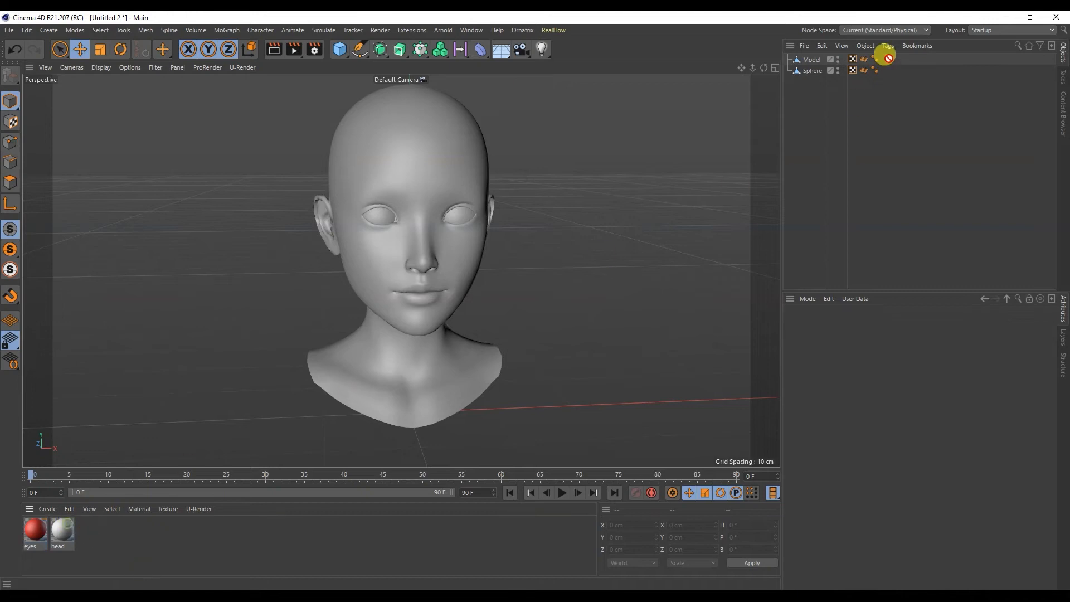
Assign the head material to Model and the eyes material to Sphere
{"action": "left_click_drag", "start_coordinate": [820, 61], "coordinate": [819, 61]}
{"action": "left_click_drag", "start_coordinate": [62, 530], "coordinate": [820, 75]}
{"action": "left_click", "coordinate": [841, 140]}
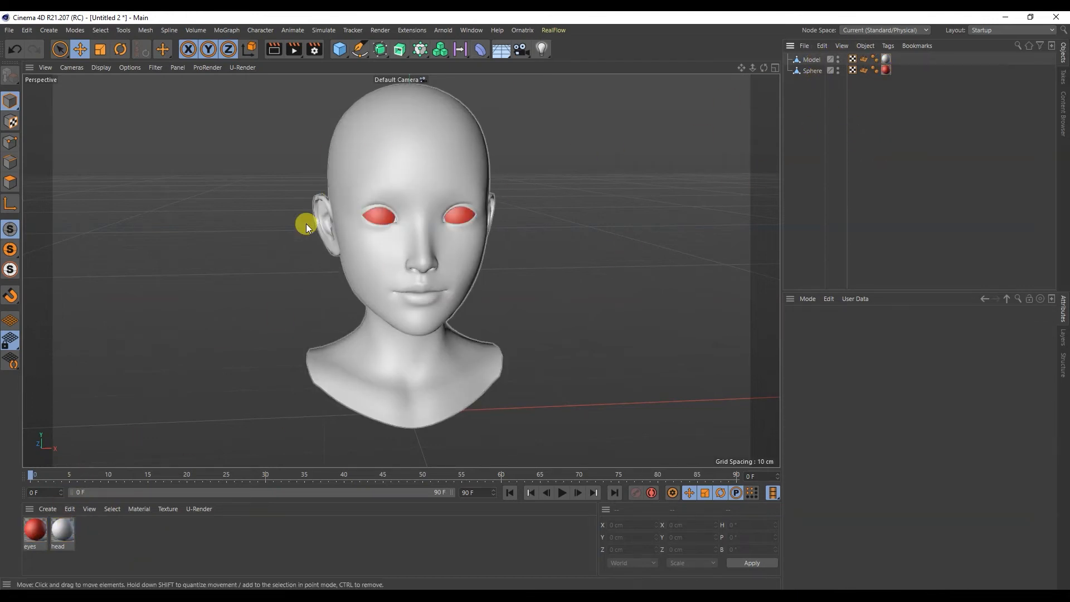
Export the model with its materials as the Wavefront OBJ file 081_UV_ID.obj using the default settings
{"action": "left_click", "coordinate": [8, 30]}
{"action": "mouse_move", "coordinate": [91, 253]}
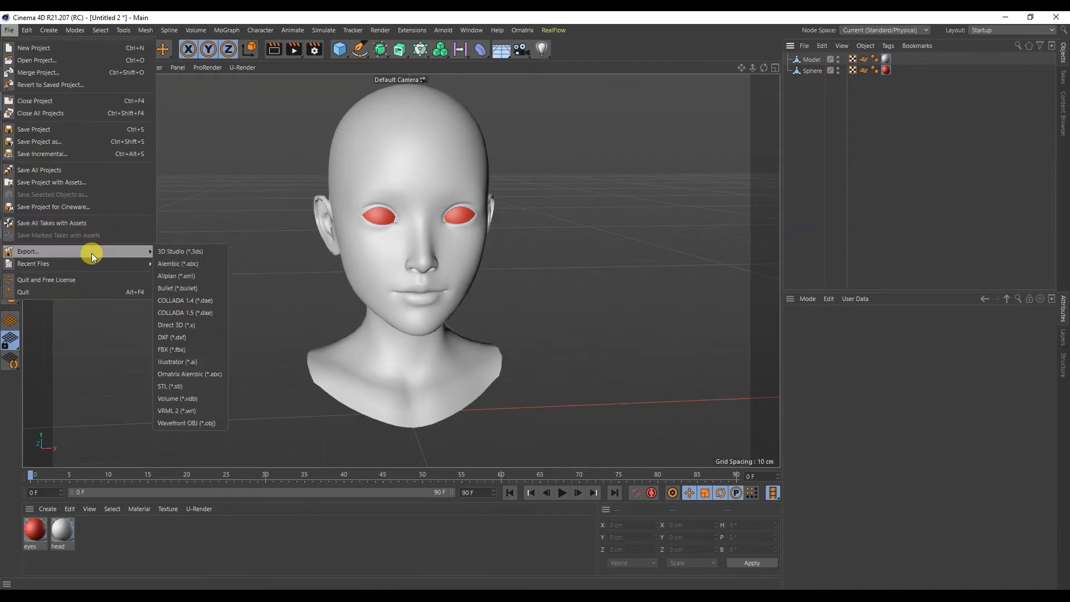
{"action": "left_click", "coordinate": [205, 424]}
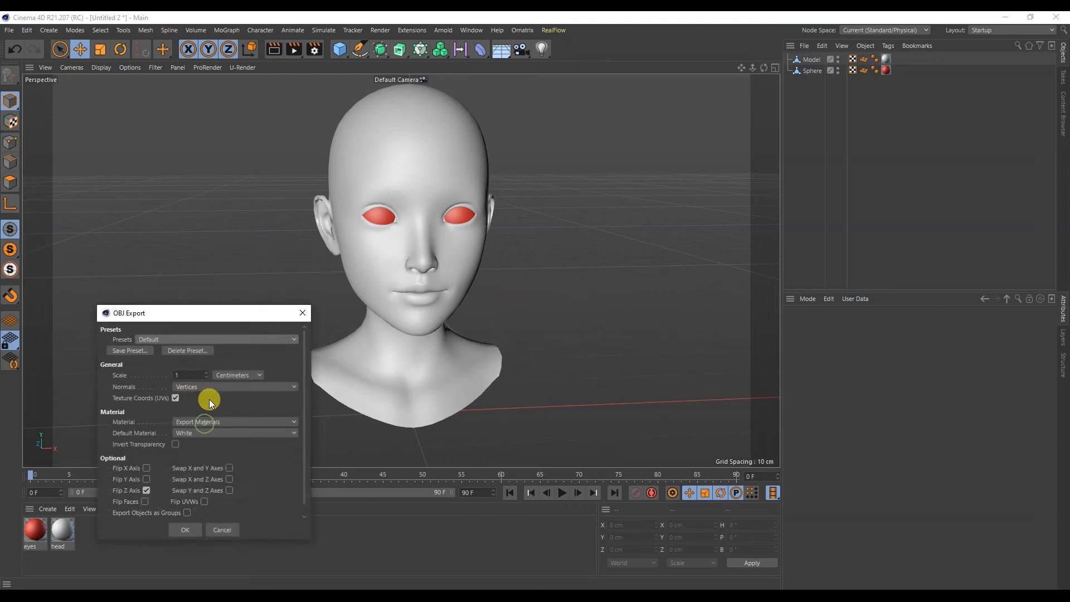
{"action": "left_click", "coordinate": [184, 528]}
{"action": "key", "text": "Return"}
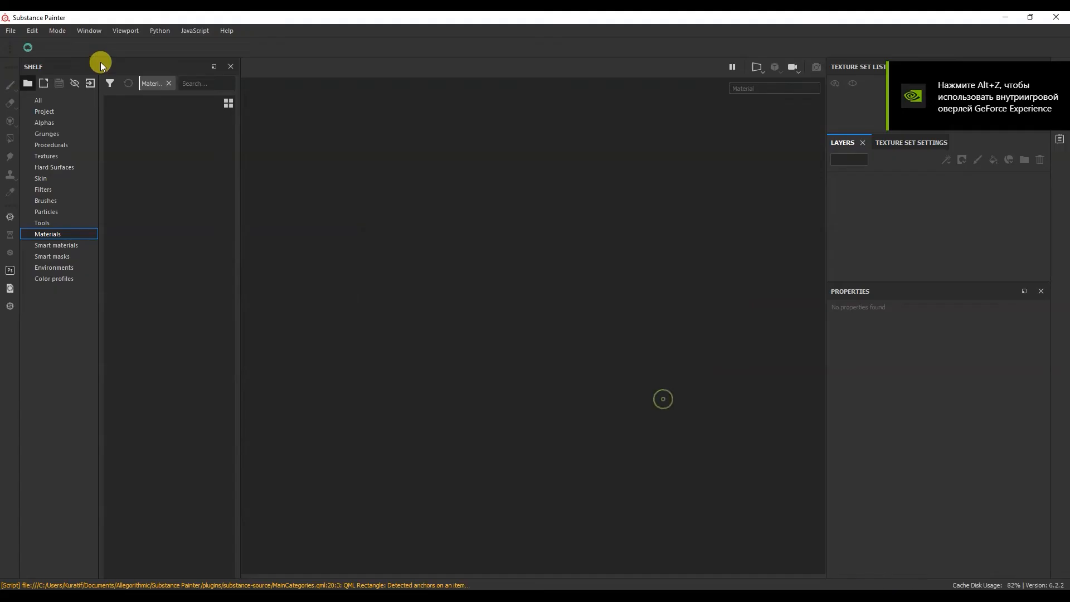
Switch to Substance Painter and create a PBR - Metallic Roughness project from 081_UV_ID.obj at 1024 resolution
{"action": "left_click", "coordinate": [16, 47]}
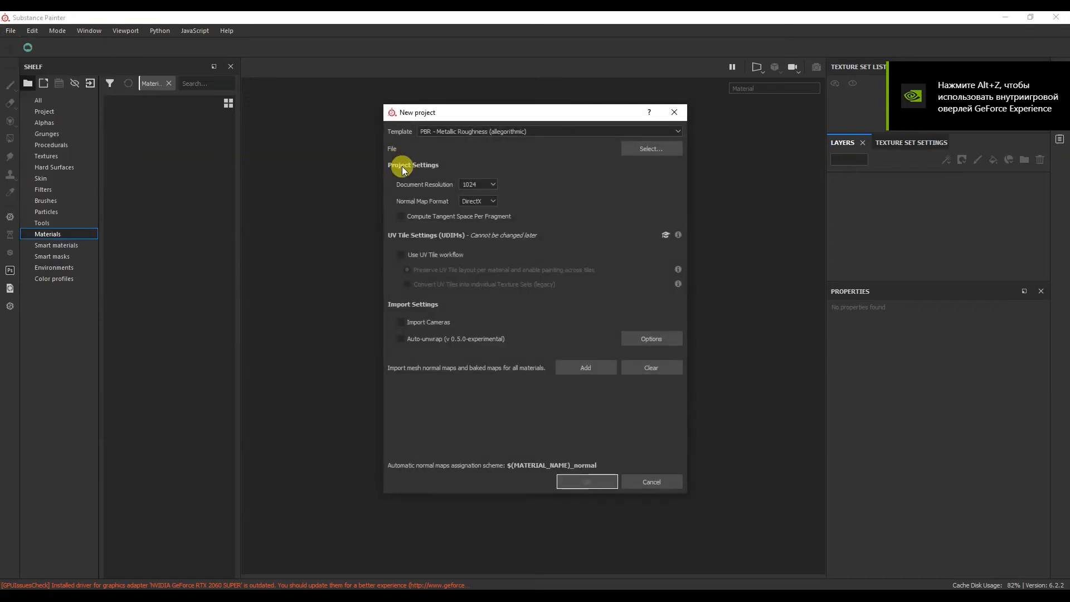
{"action": "left_click", "coordinate": [636, 149]}
{"action": "left_click", "coordinate": [634, 218]}
{"action": "double_click", "coordinate": [633, 221]}
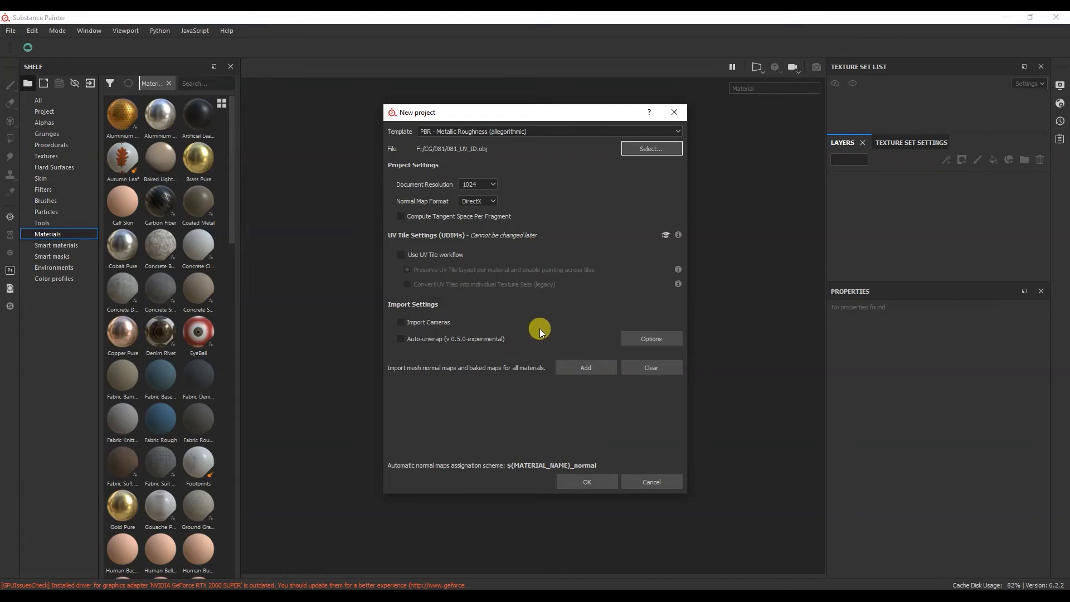
{"action": "left_click", "coordinate": [564, 481]}
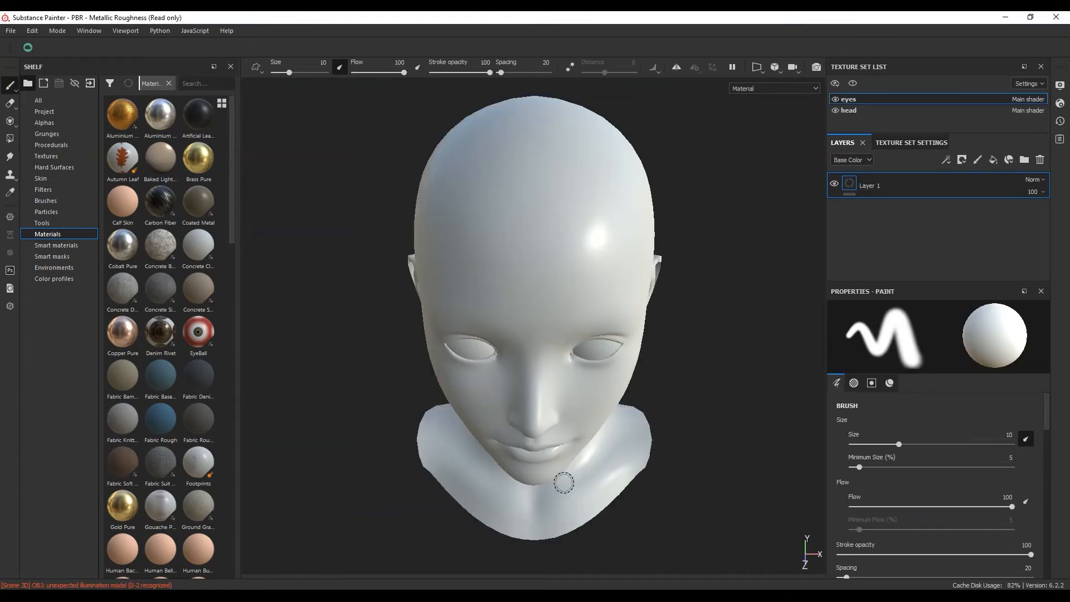
Select the head texture set, then hide and show it again to check that the eyeballs are separate
{"action": "left_click_drag", "start_coordinate": [600, 357], "coordinate": [589, 320], "text": "alt"}
{"action": "scroll", "coordinate": [589, 320], "scroll_direction": "down", "scroll_amount": 3}
{"action": "middle_click_drag", "start_coordinate": [588, 319], "coordinate": [561, 290], "text": "alt"}
{"action": "left_click", "coordinate": [847, 100]}
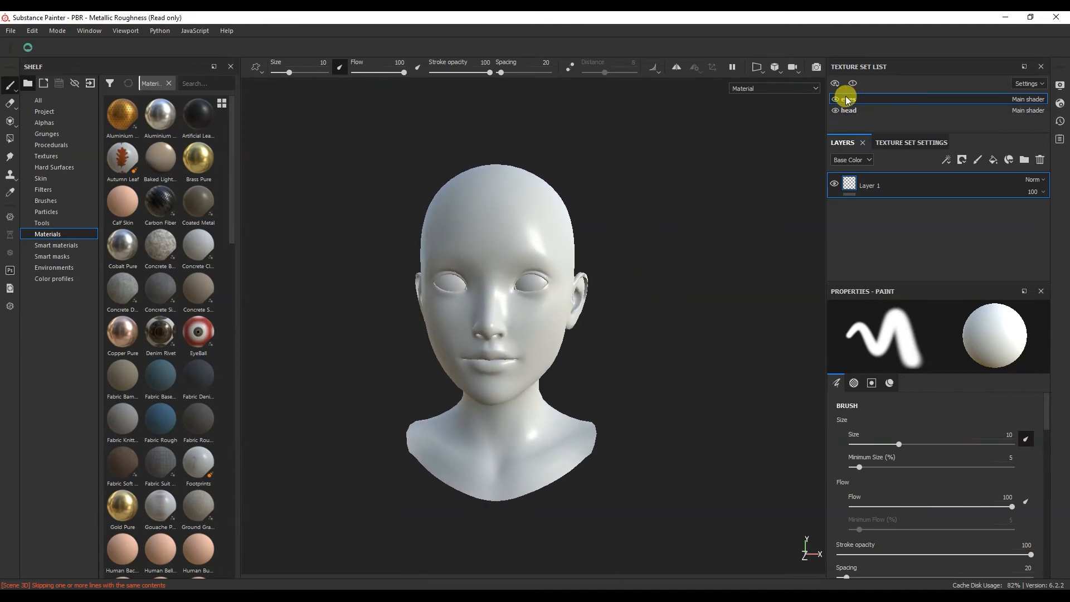
{"action": "left_click", "coordinate": [872, 110]}
{"action": "left_click", "coordinate": [835, 110]}
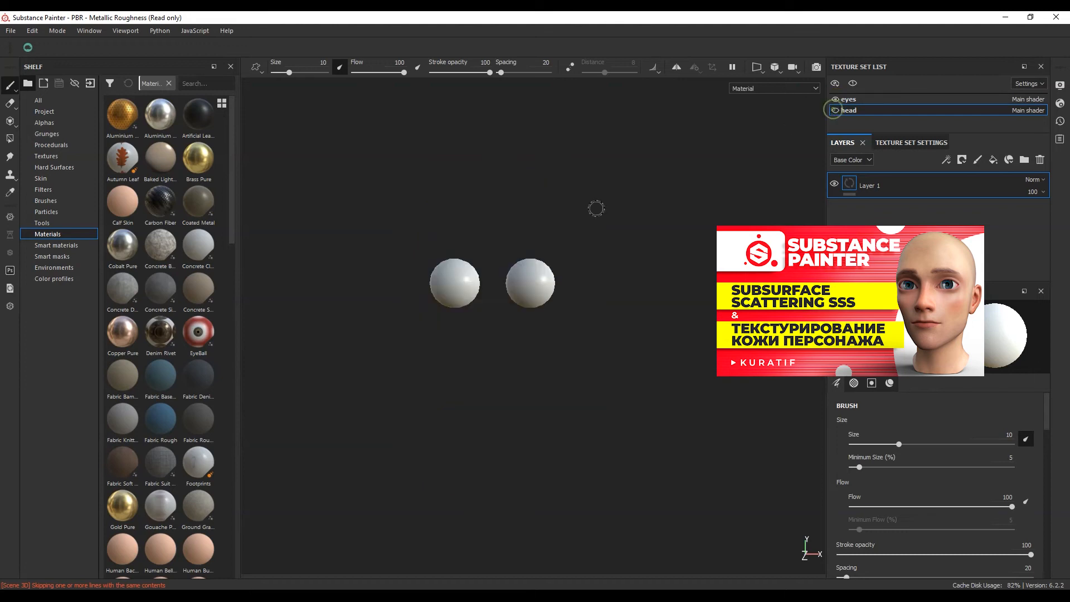
{"action": "left_click", "coordinate": [835, 110]}
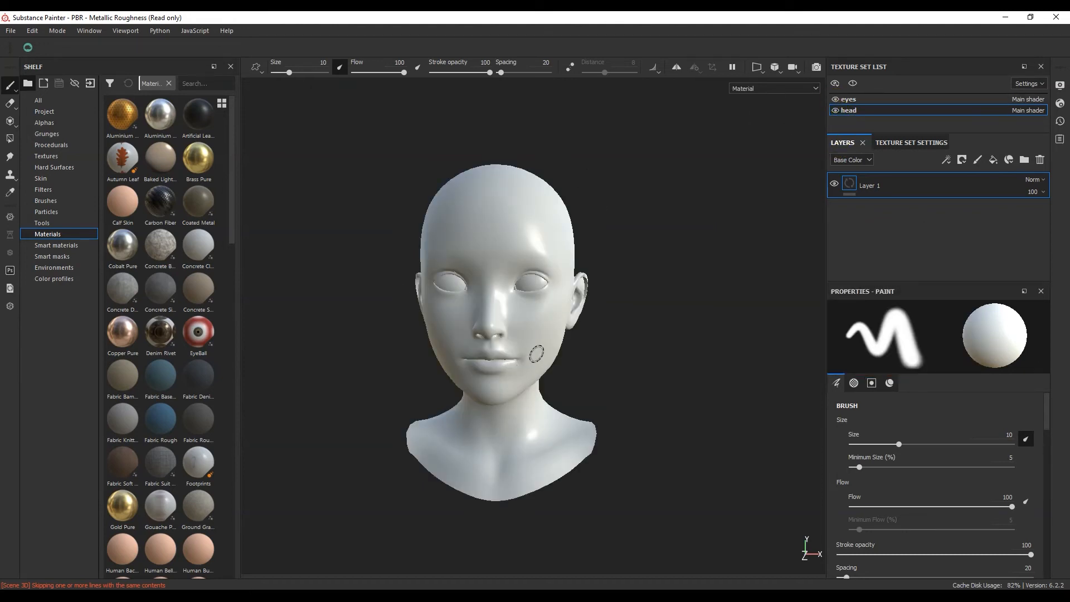
Add a material from the Skin category to the head's layer stack
{"action": "left_click", "coordinate": [56, 179]}
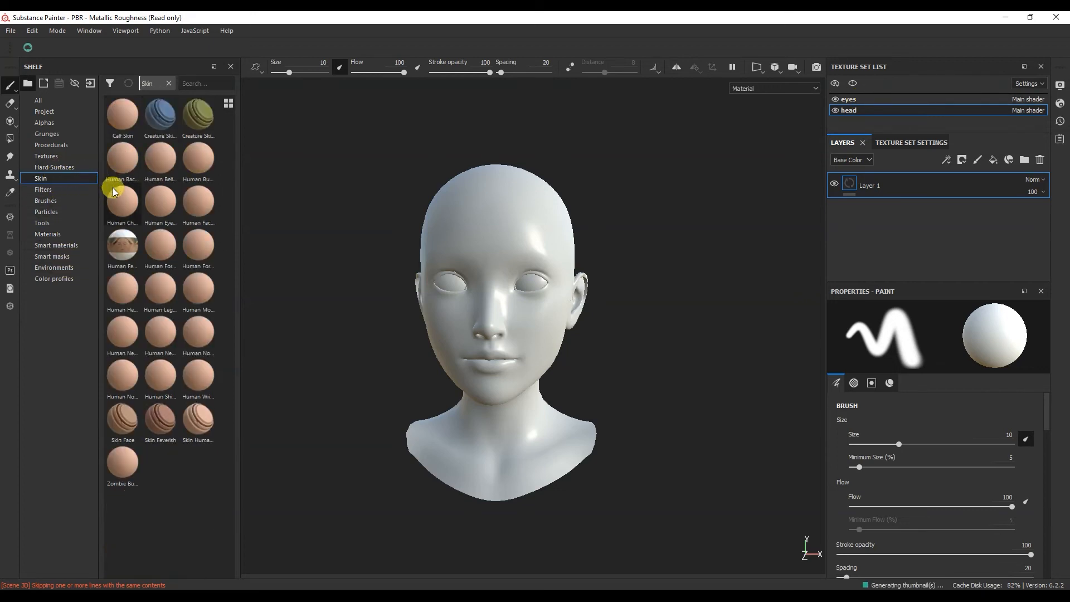
{"action": "left_click_drag", "start_coordinate": [160, 117], "coordinate": [890, 200]}
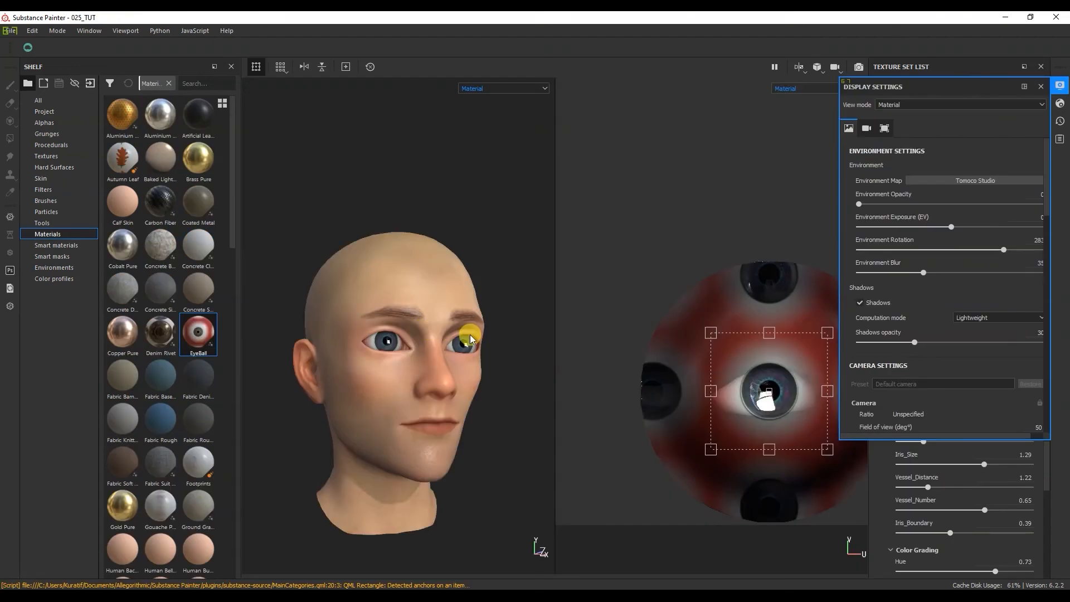
Examine the textured head in the 025_TUT project from several angles while rotating the environment lighting
{"action": "right_click_drag", "start_coordinate": [463, 342], "coordinate": [446, 346], "text": "shift"}
{"action": "left_click_drag", "start_coordinate": [452, 352], "coordinate": [437, 353], "text": "alt"}
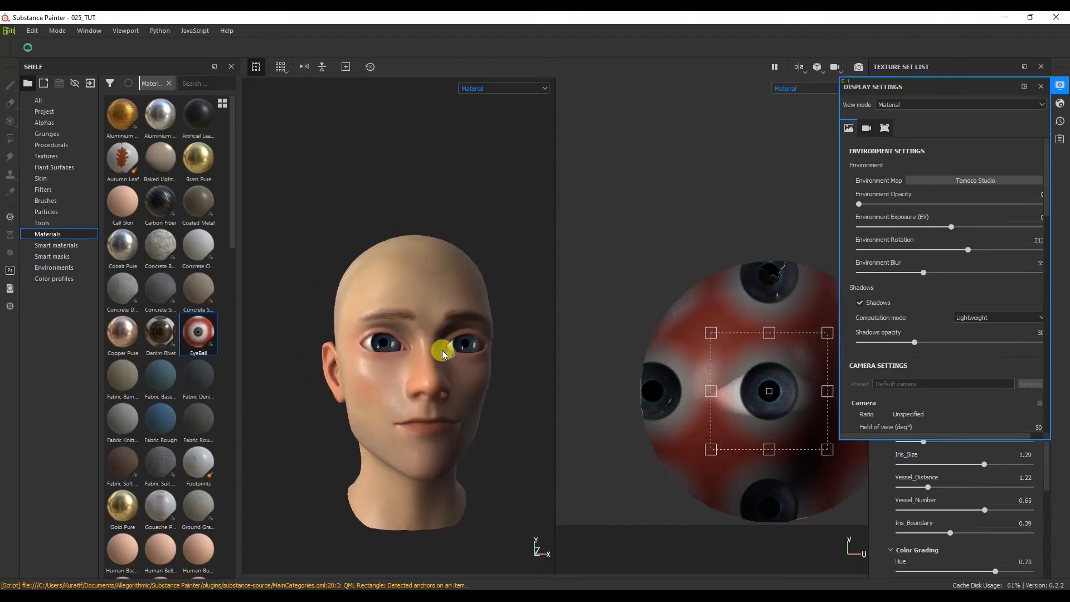
{"action": "middle_click_drag", "start_coordinate": [437, 352], "coordinate": [410, 316], "text": "alt"}
{"action": "left_click_drag", "start_coordinate": [423, 322], "coordinate": [437, 322], "text": "alt"}
{"action": "right_click_drag", "start_coordinate": [433, 322], "coordinate": [478, 282], "text": "shift"}
{"action": "left_click_drag", "start_coordinate": [478, 282], "coordinate": [443, 348], "text": "alt"}
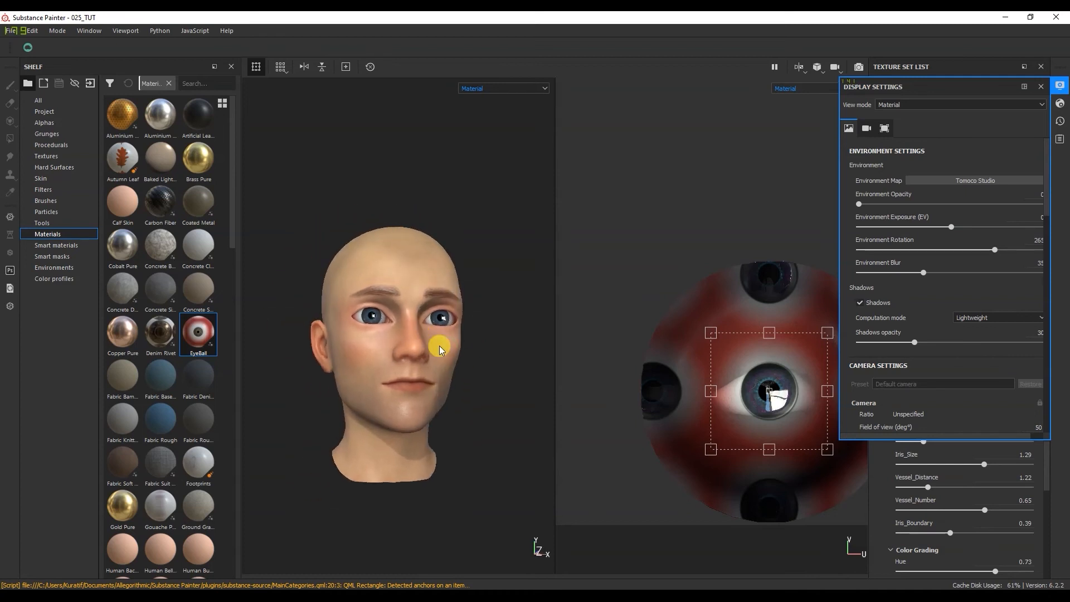
{"action": "middle_click_drag", "start_coordinate": [443, 348], "coordinate": [450, 331], "text": "alt"}
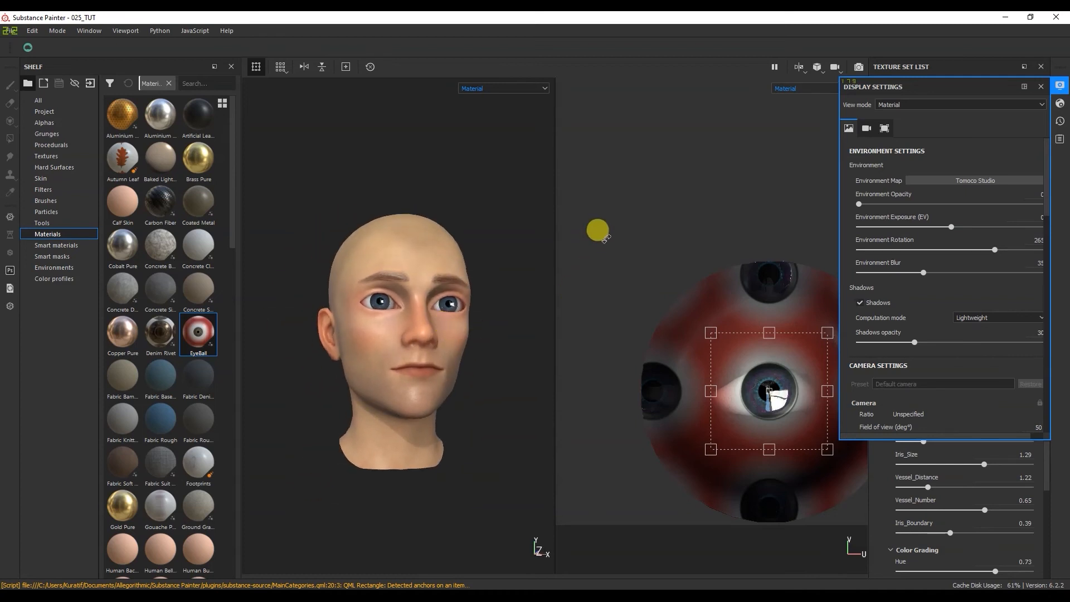